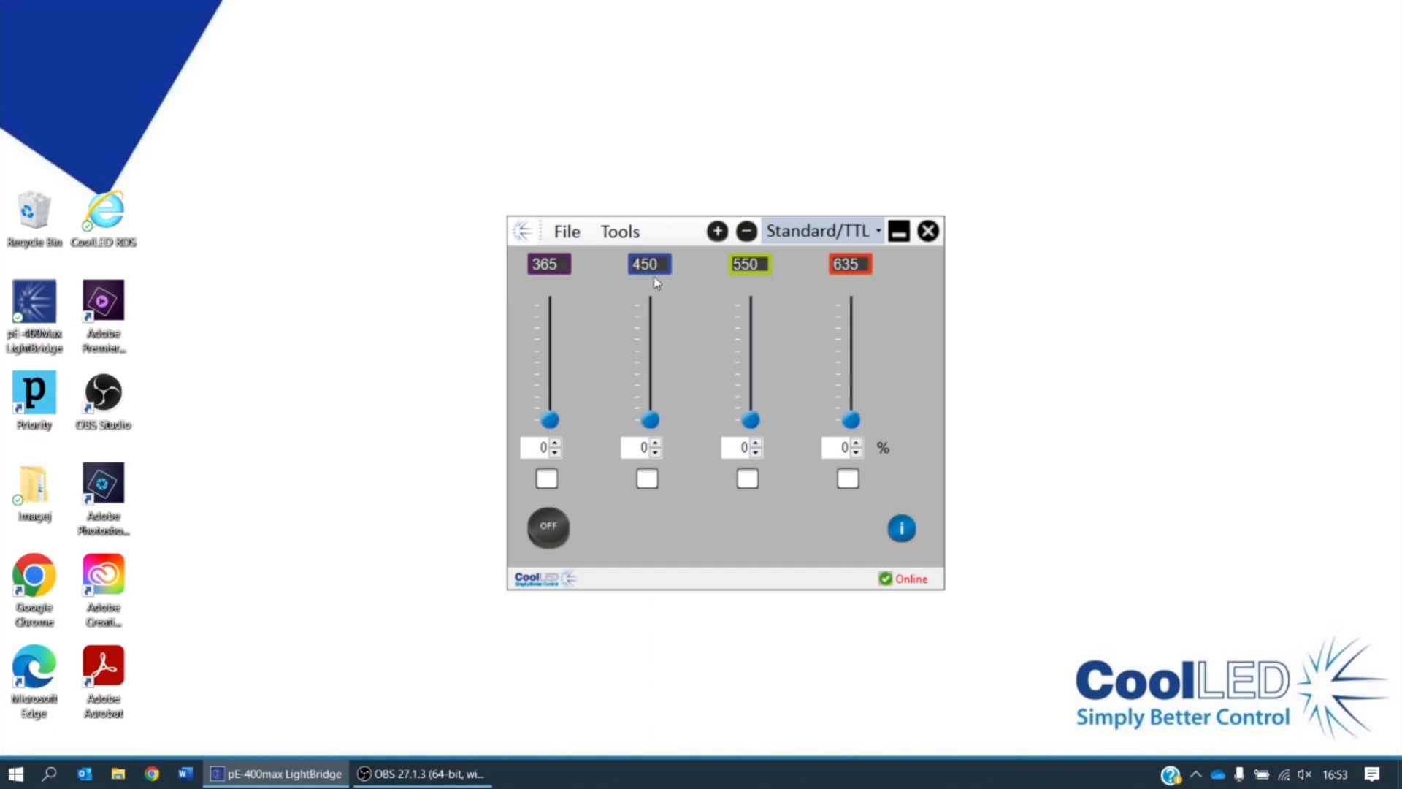
Step: Choose the Standard/TTL operating mode and enable the 365, 450, 550 and 635 channels
left_click(877, 233)
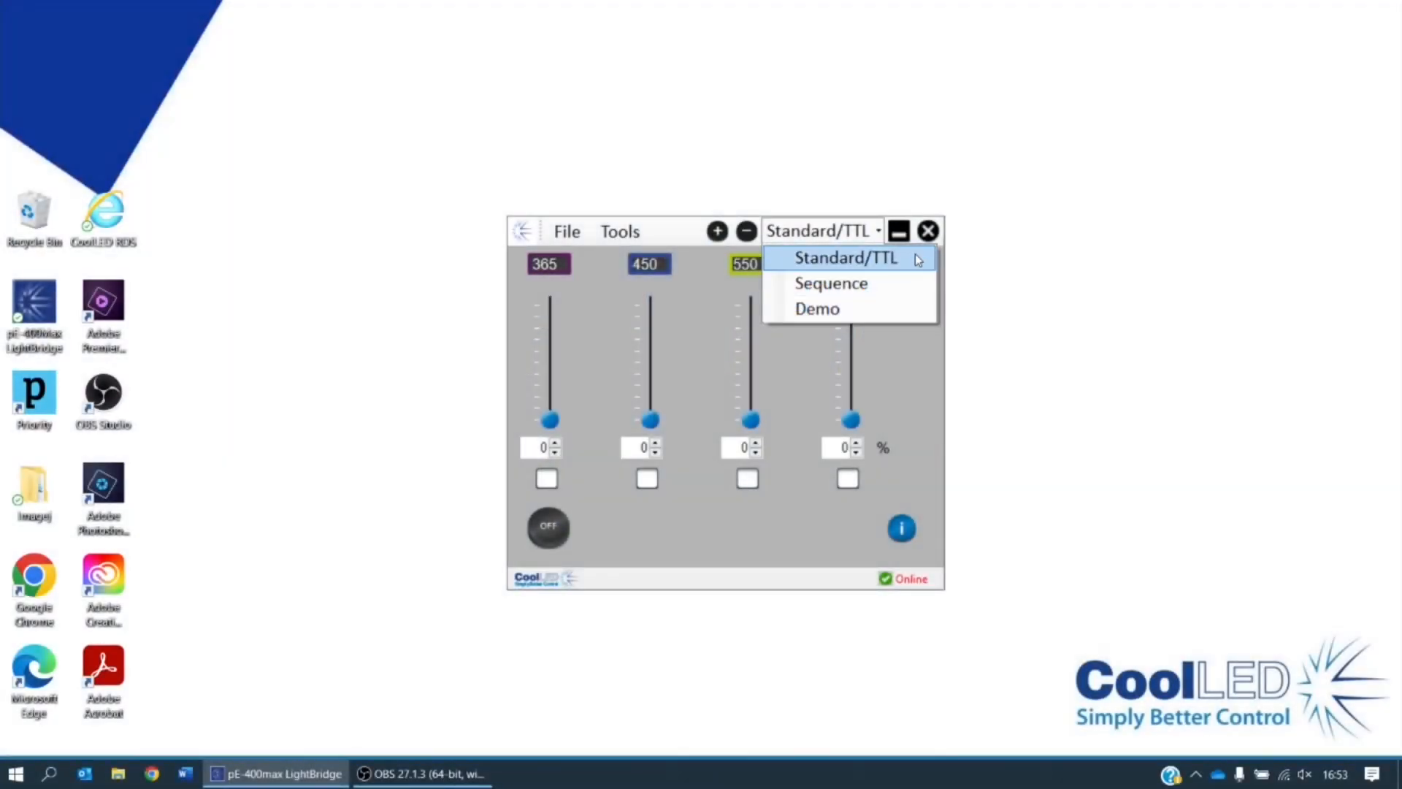
left_click(914, 255)
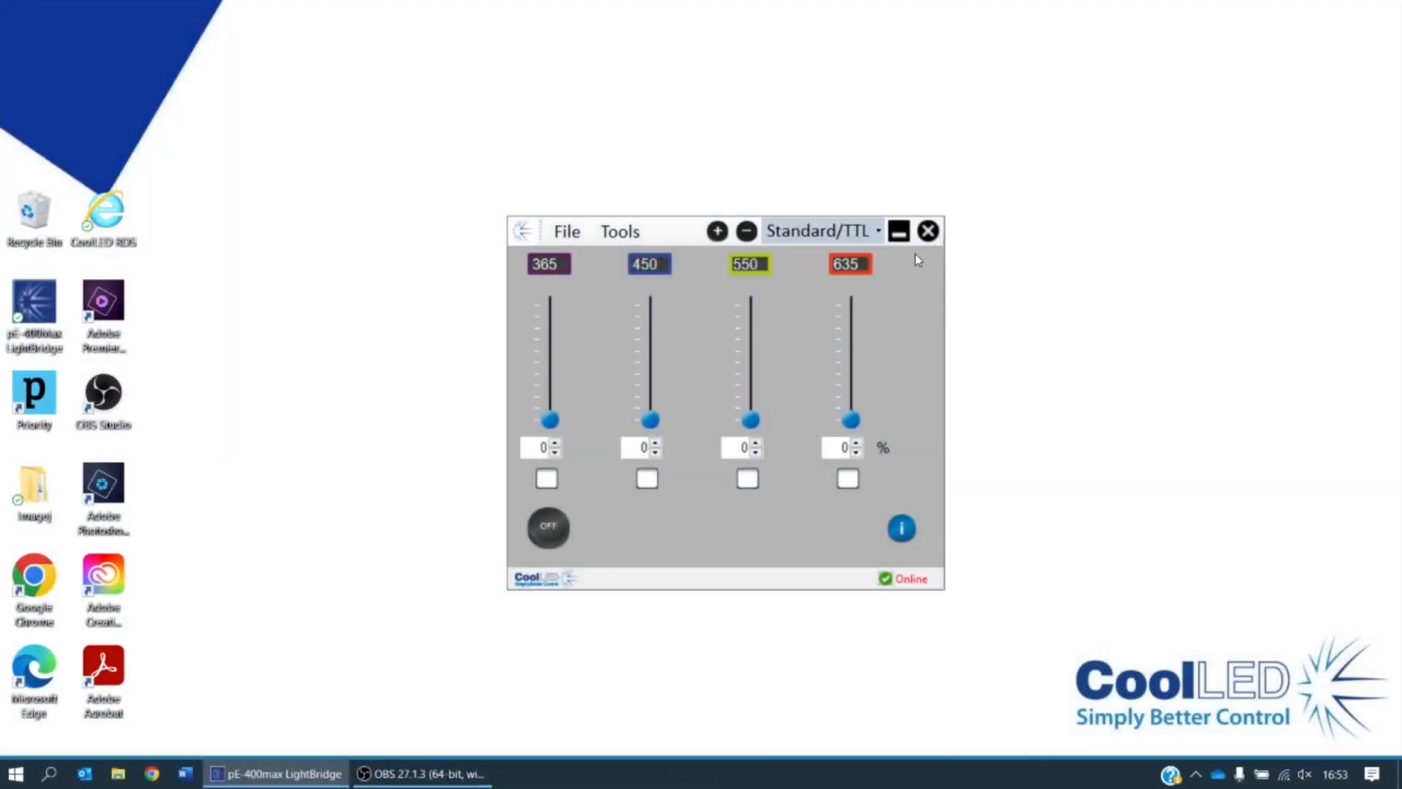
left_click(547, 479)
left_click(647, 478)
left_click(847, 482)
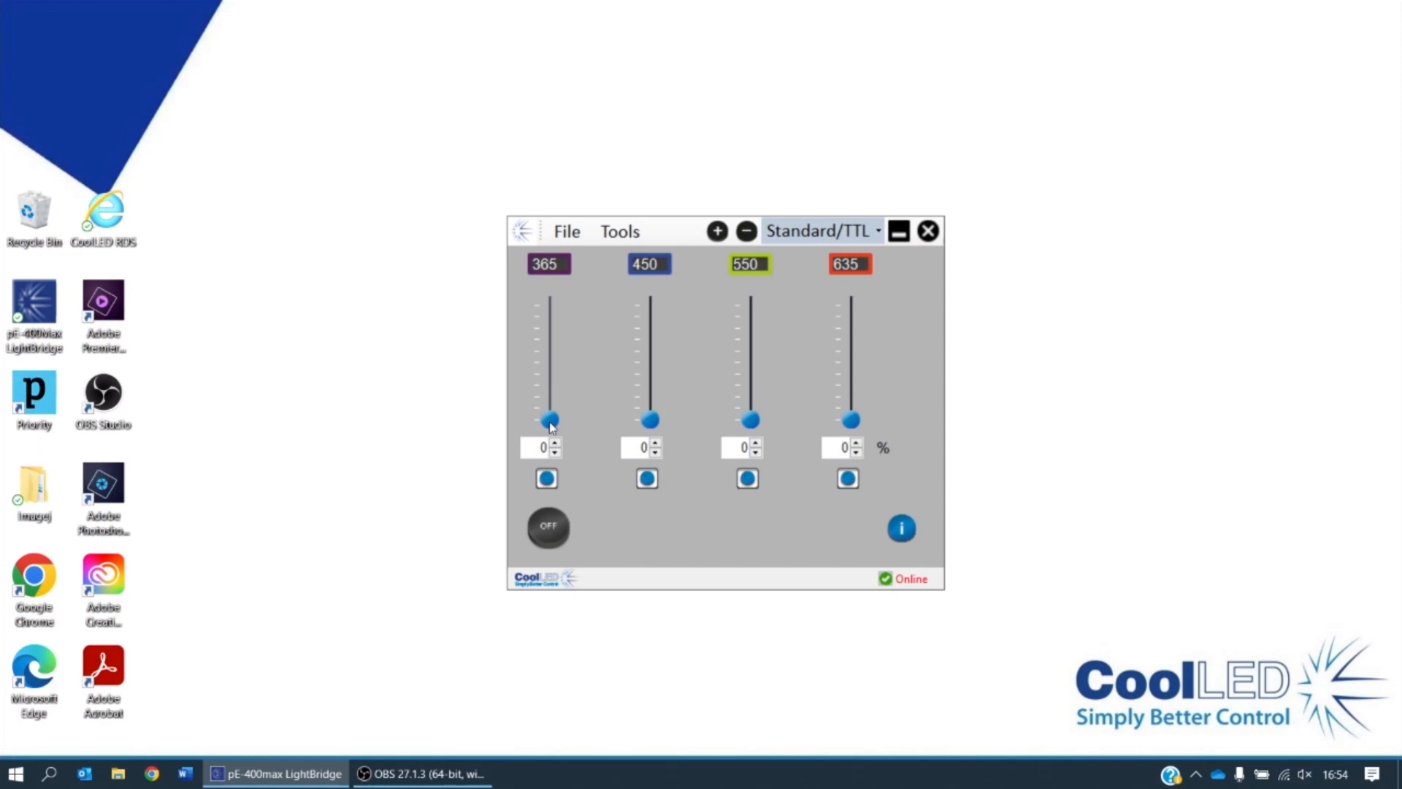
Step: Set the 365, 450, 550 and 635 channels to 65, 21, 50 and 20 %, and switch the LEDs on and off again
left_click_drag(551, 423, 553, 348)
scroll(655, 447, "up", 7)
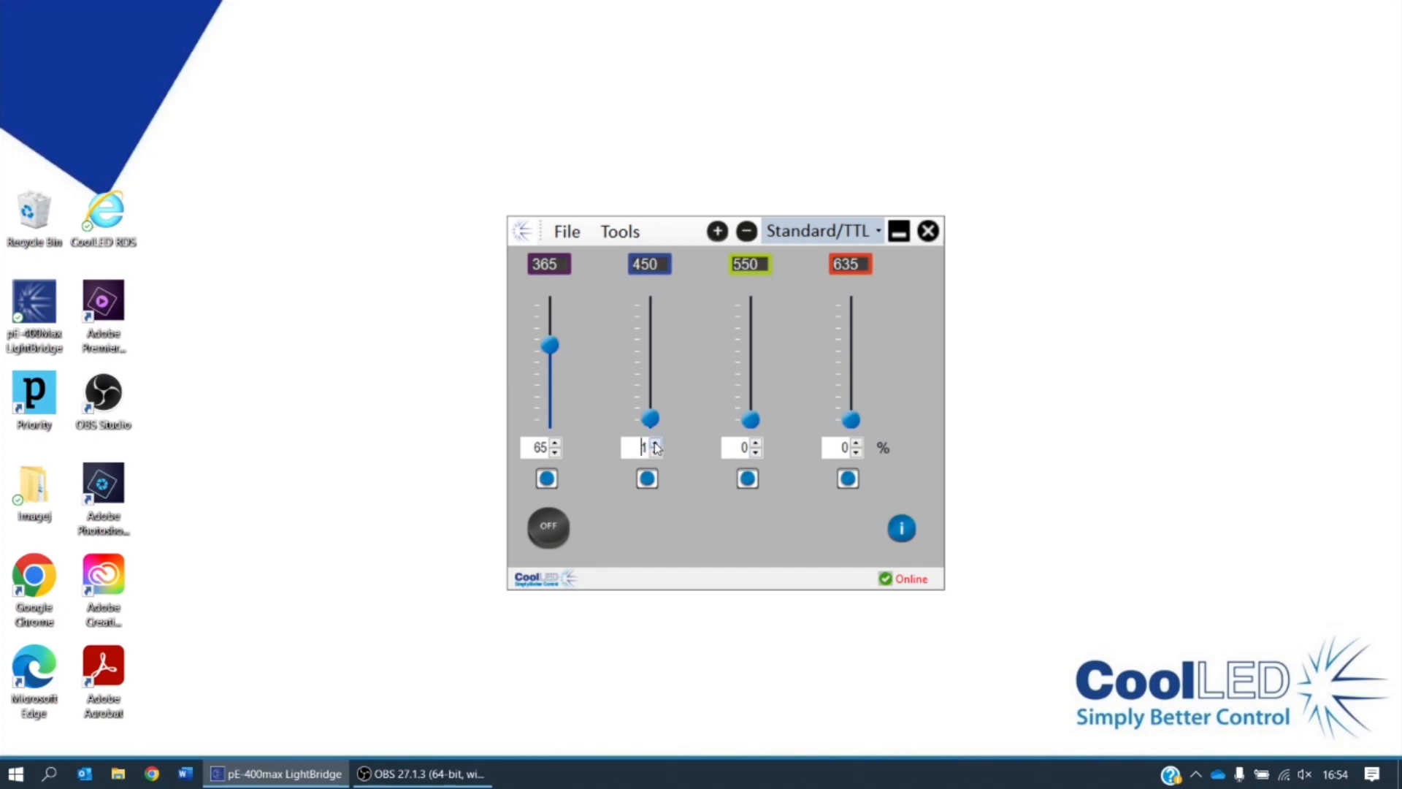
key("Tab")
key("Tab")
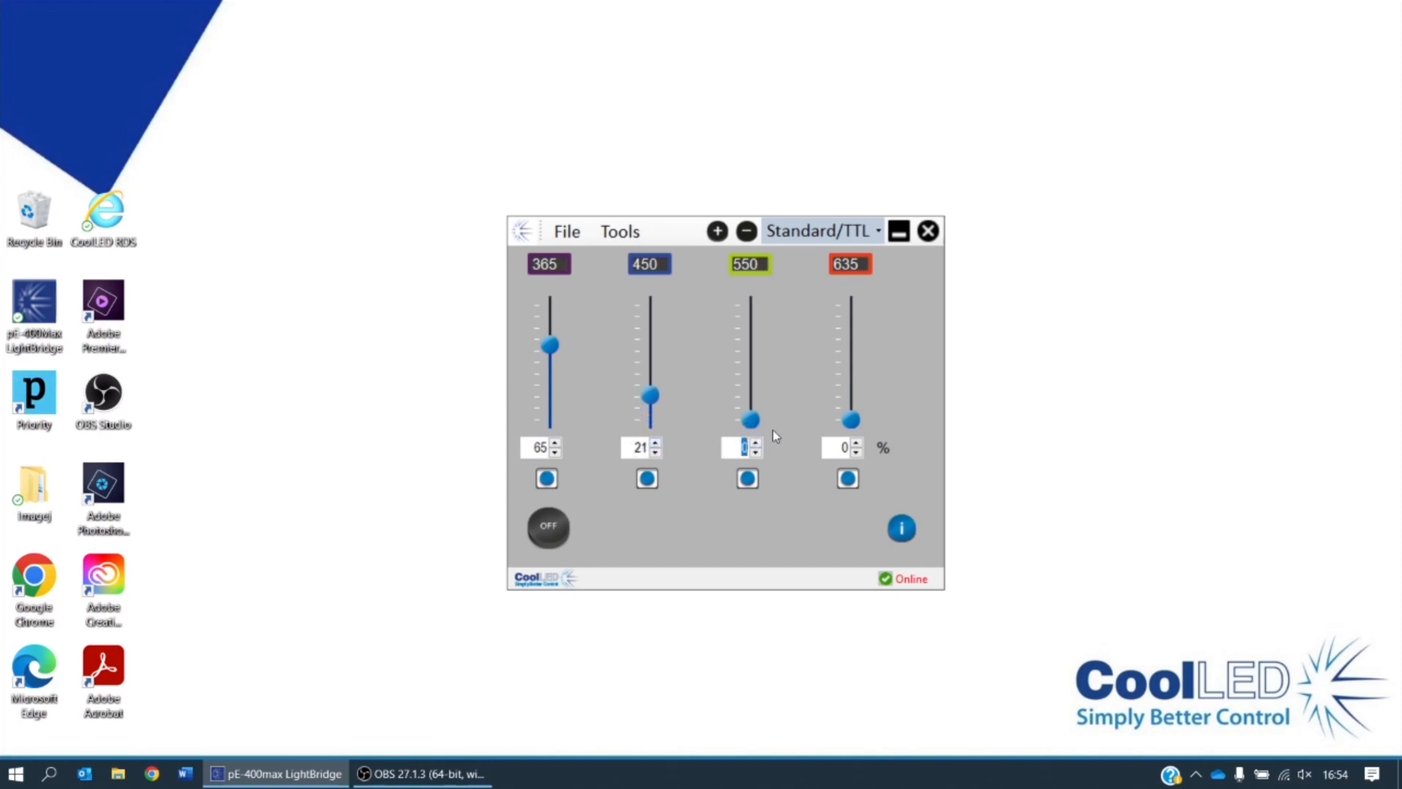
type("50")
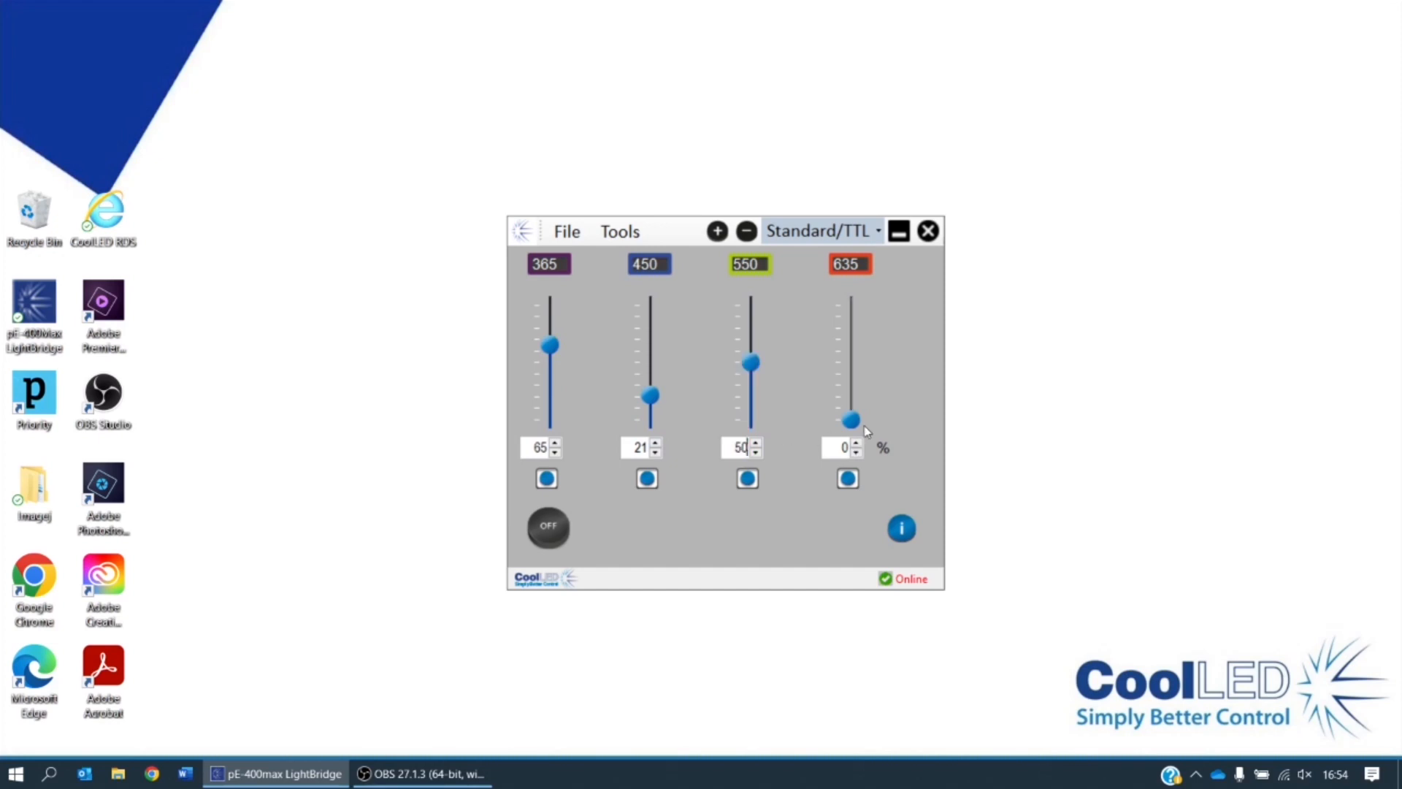
key("Tab")
key("Tab")
type("20")
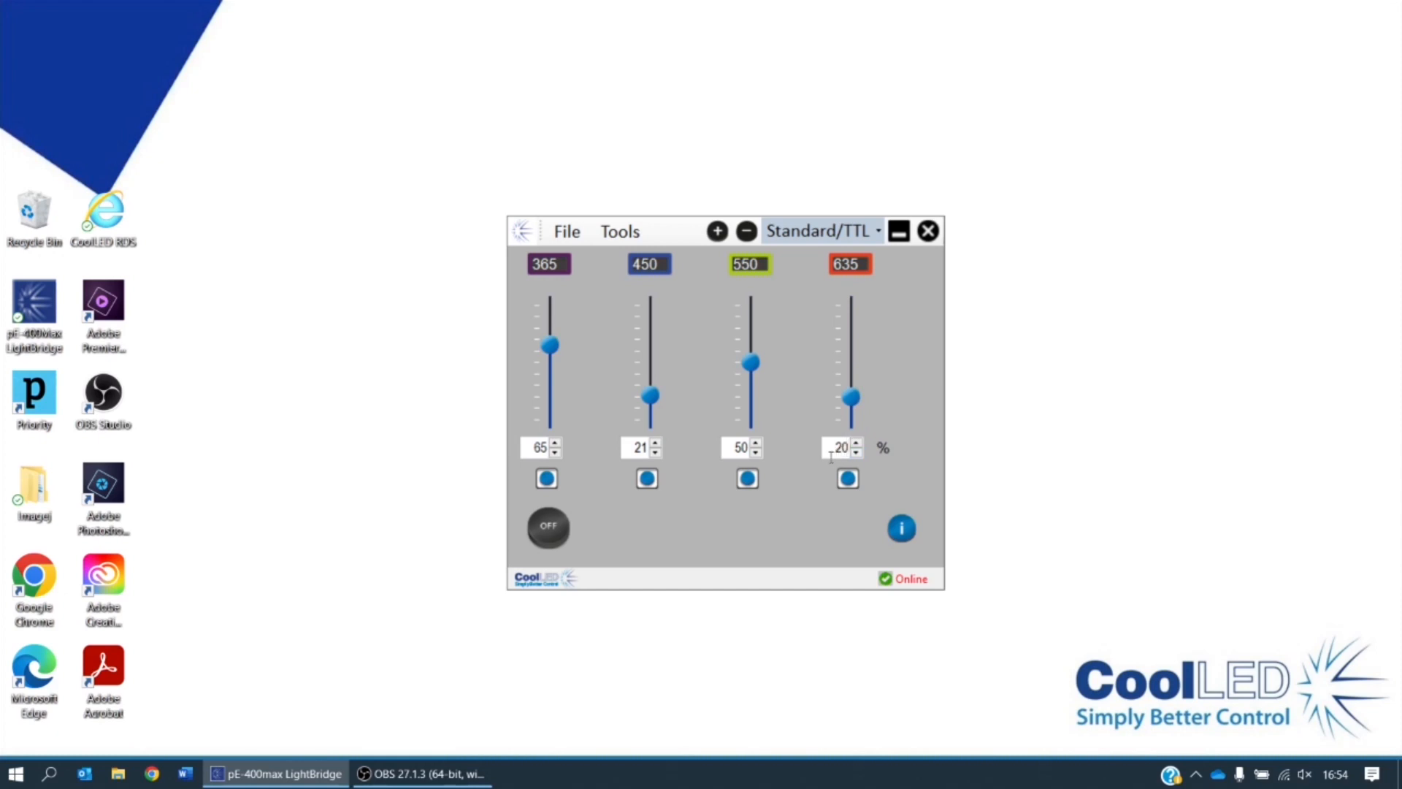
left_click(548, 537)
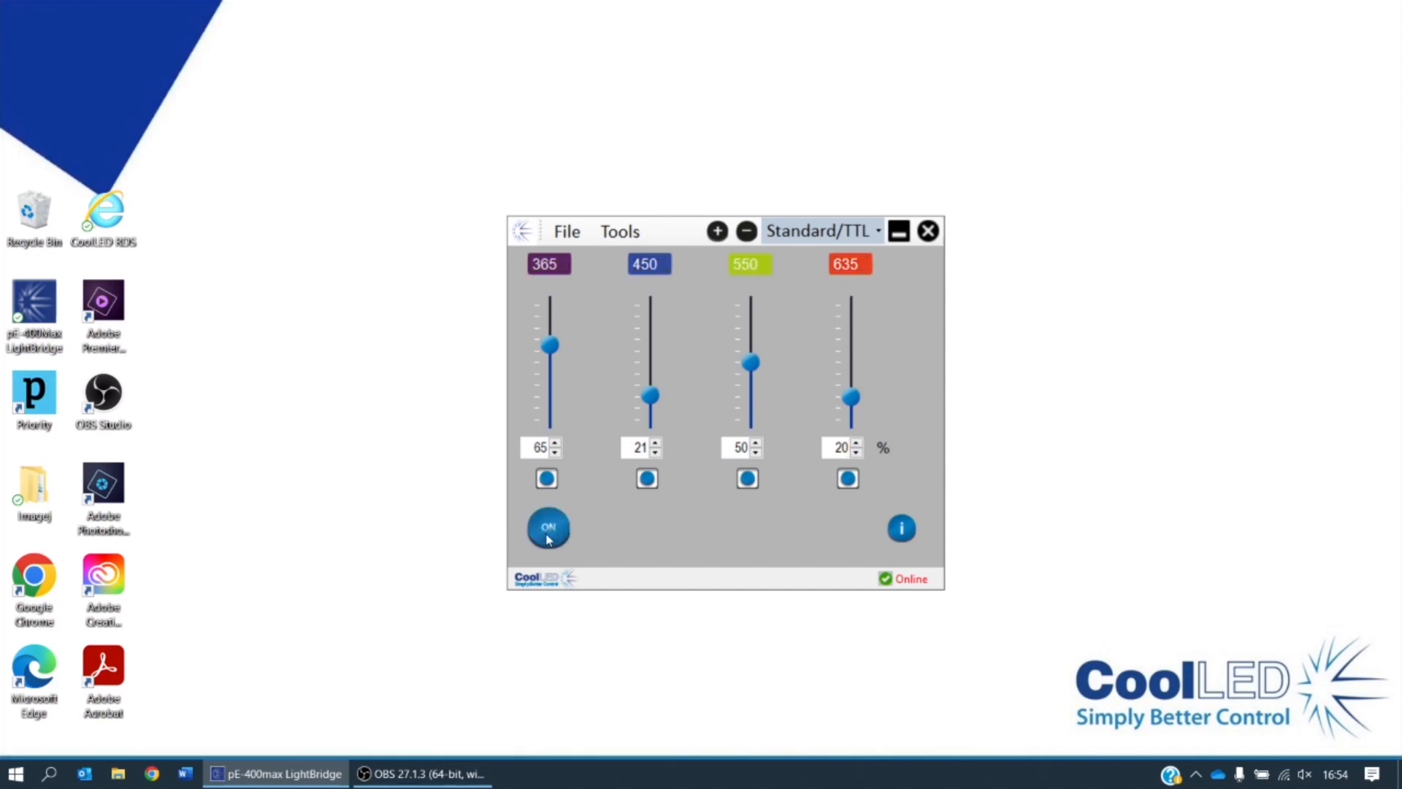
left_click(548, 537)
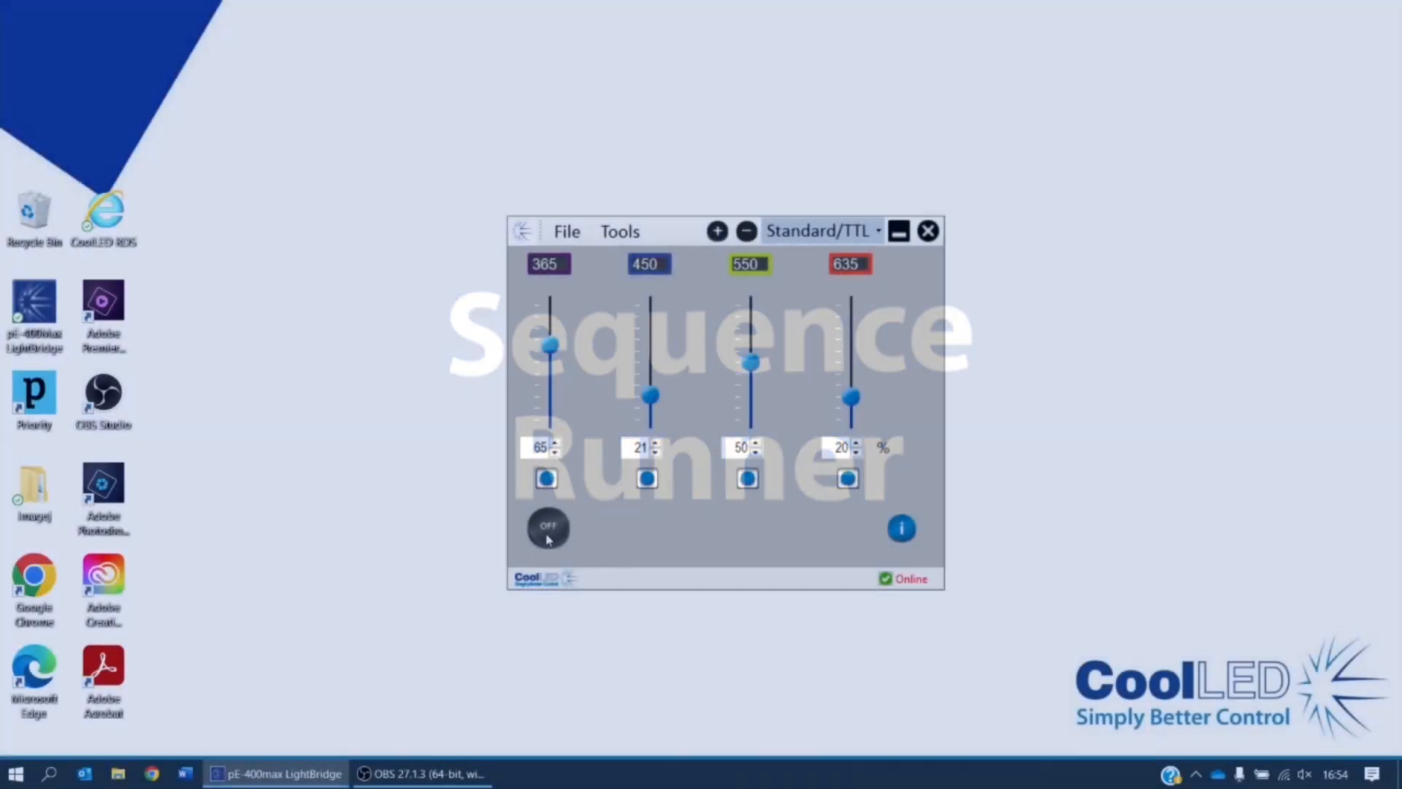
Step: Change the operating mode to Sequence and add the channels in the order 365, 550, 450, 635
left_click(821, 231)
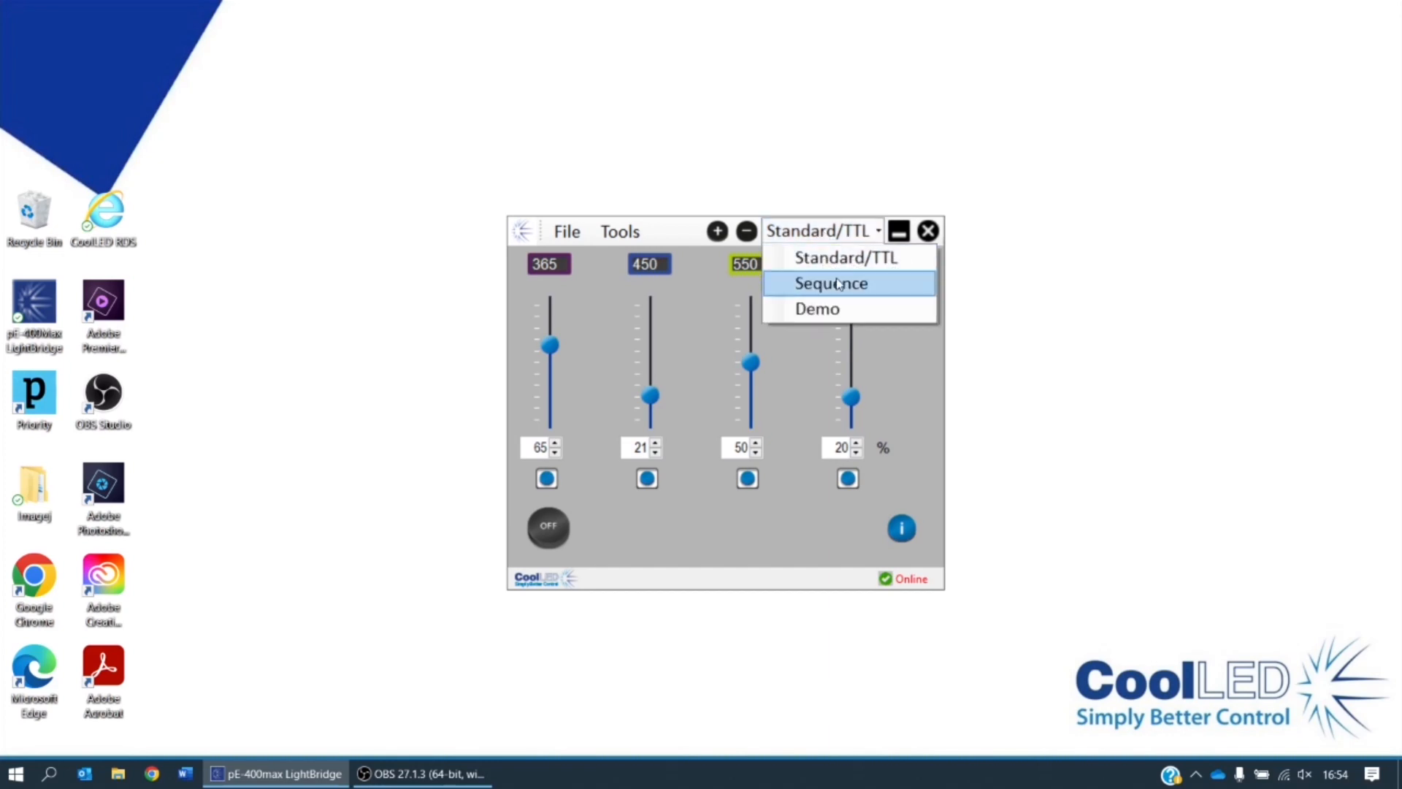
left_click(882, 283)
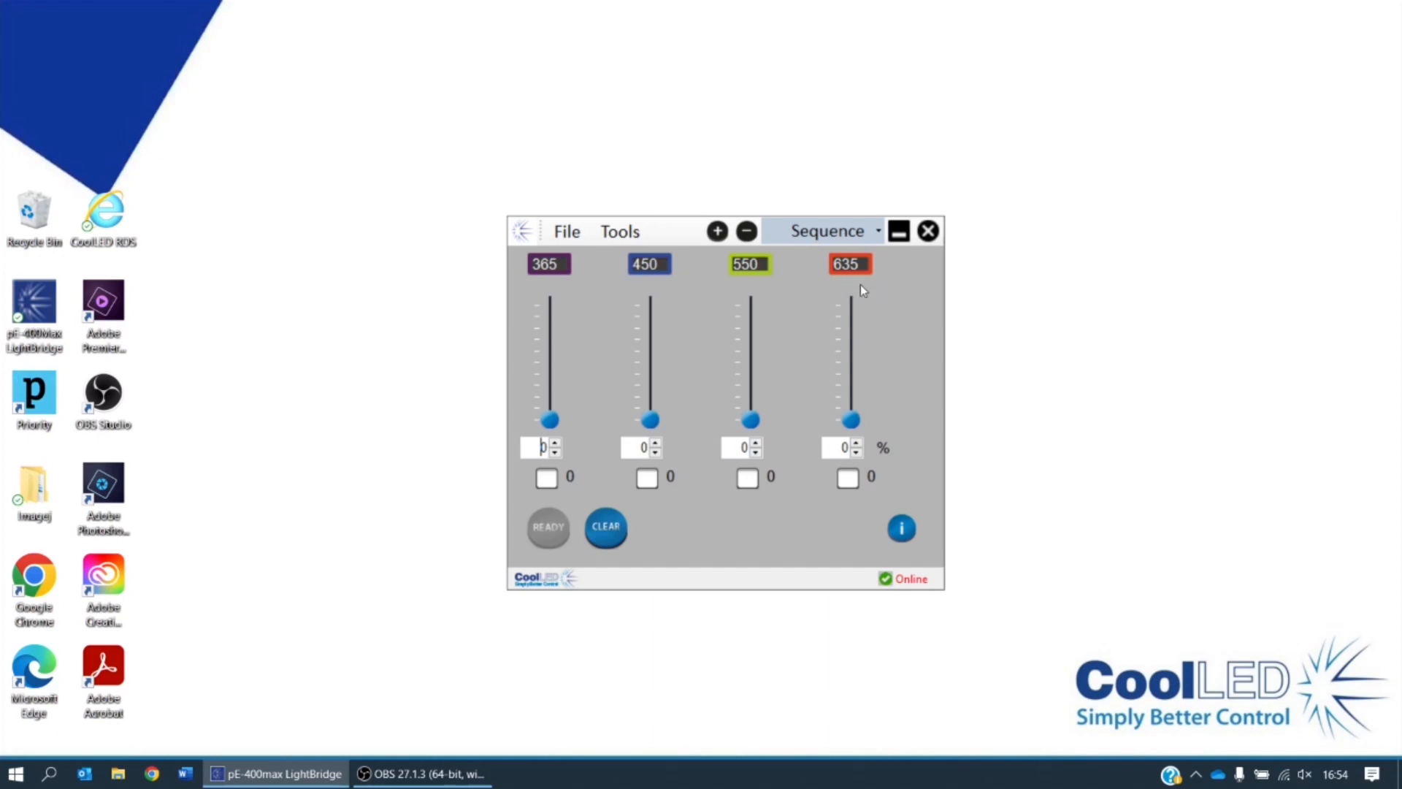
left_click(546, 478)
left_click(747, 478)
left_click(647, 480)
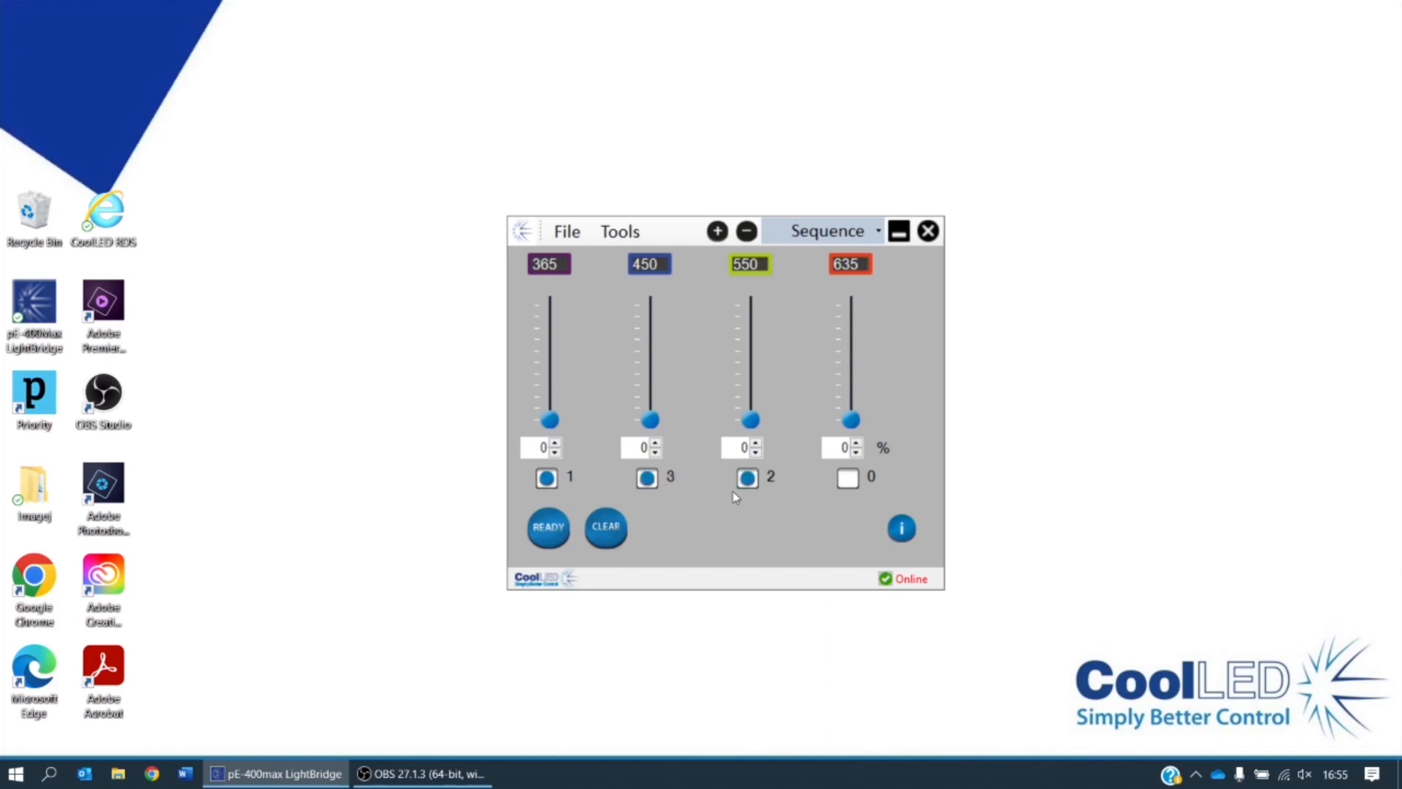
left_click(849, 479)
Step: Set the sequence intensities to 39 % for 365, 30 % for 450, 20 % for 550 and 50 % for 635
left_click_drag(550, 420, 552, 374)
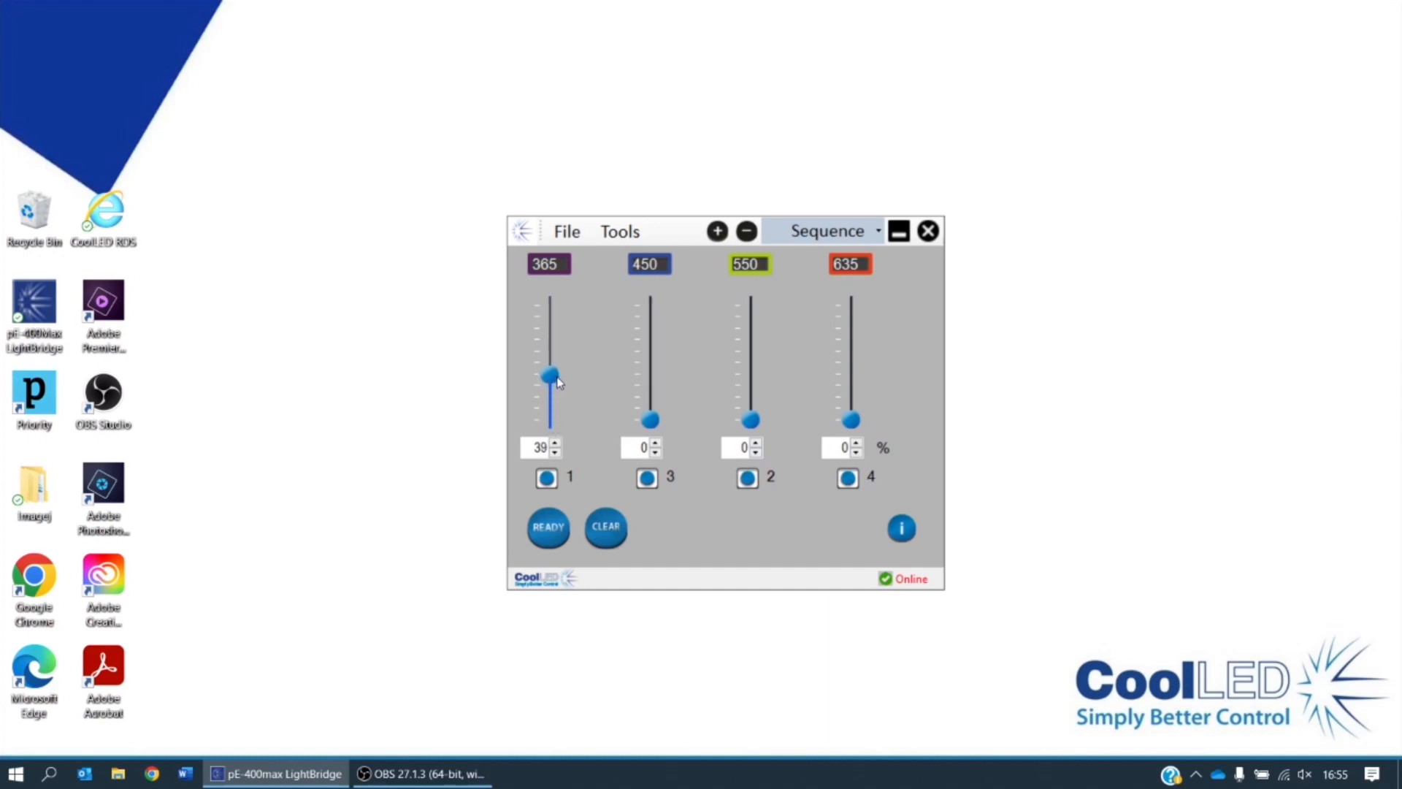
double_click(642, 447)
type("30")
key("Return")
double_click(742, 447)
type("20")
key("Return")
double_click(841, 447)
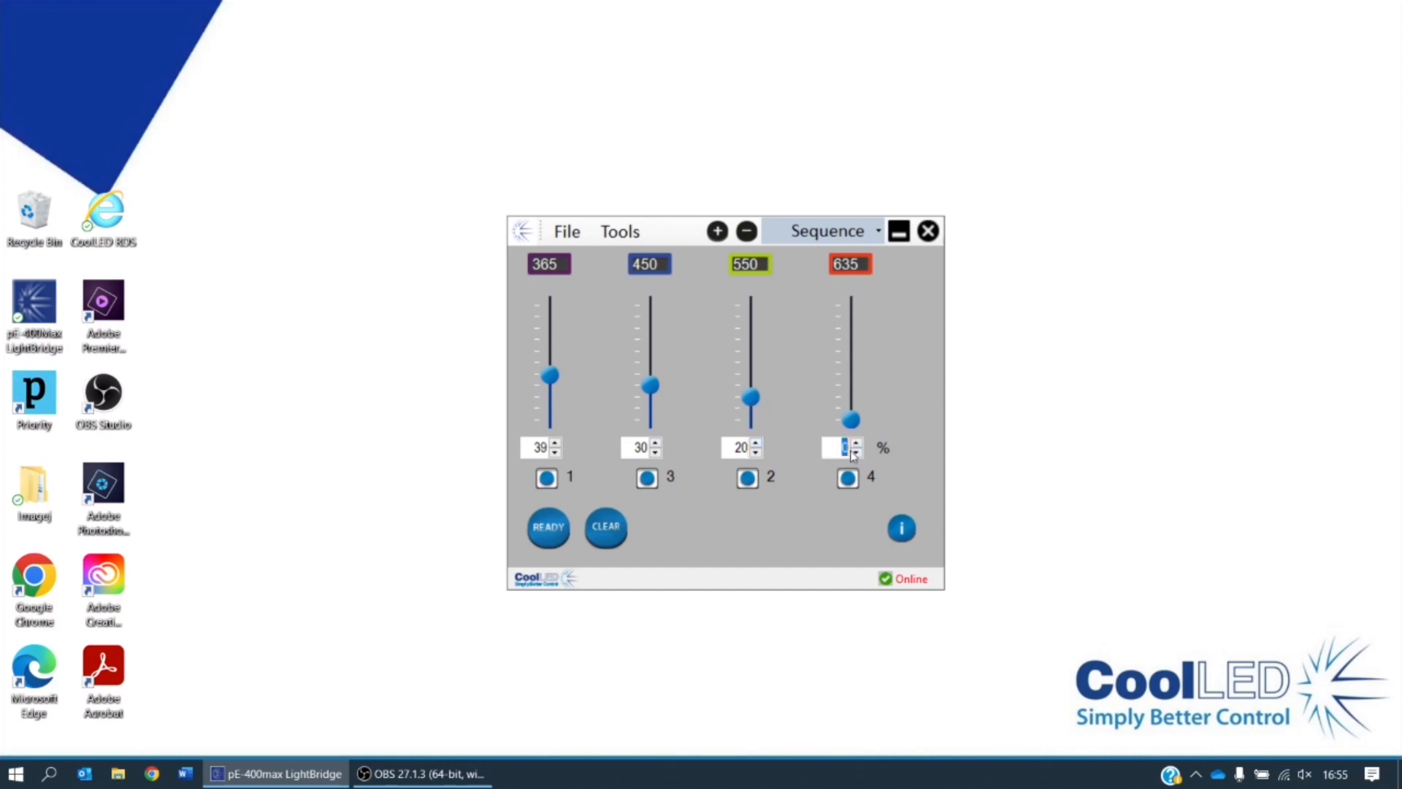
type("50")
key("Return")
Step: Start and stop the sequence, and clear its channel order
left_click(549, 527)
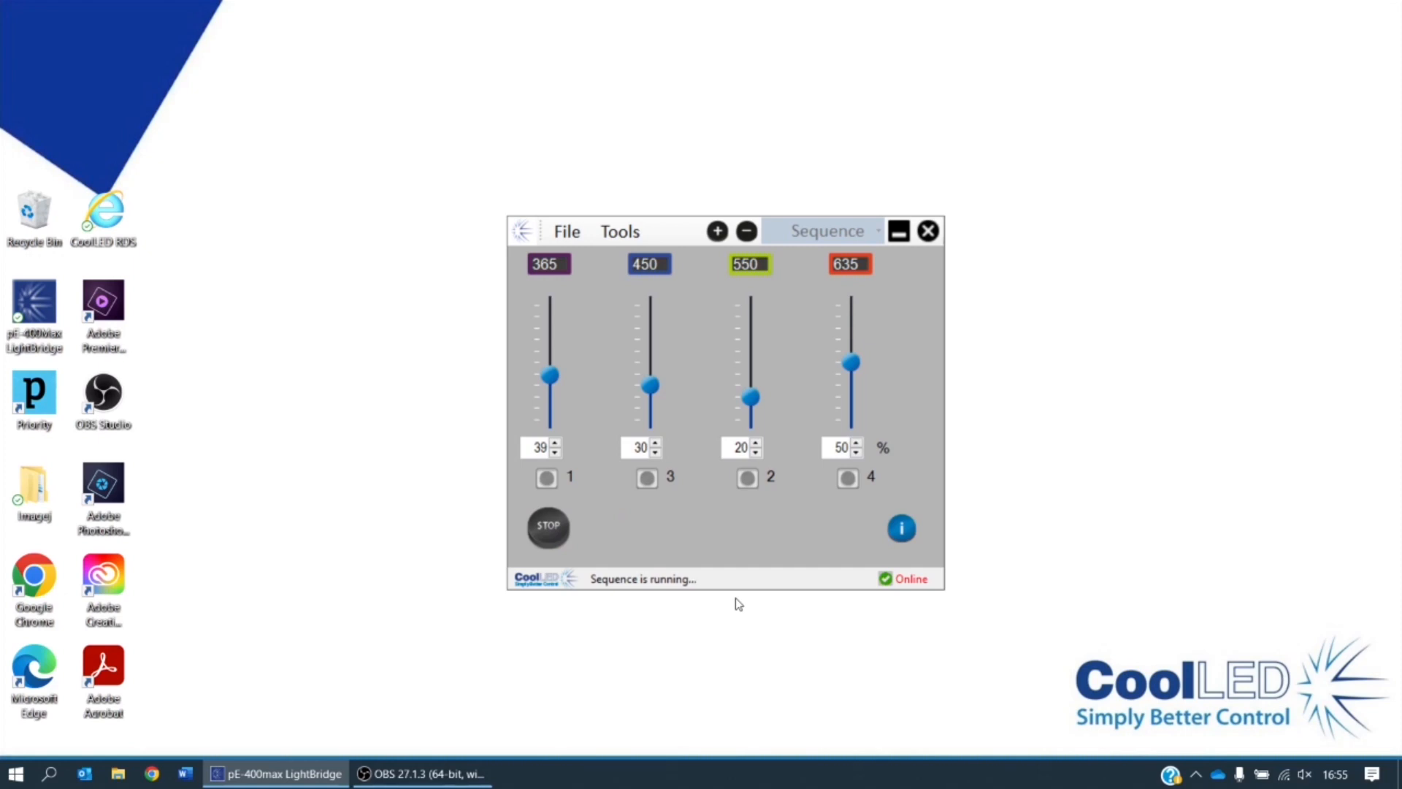
left_click(555, 532)
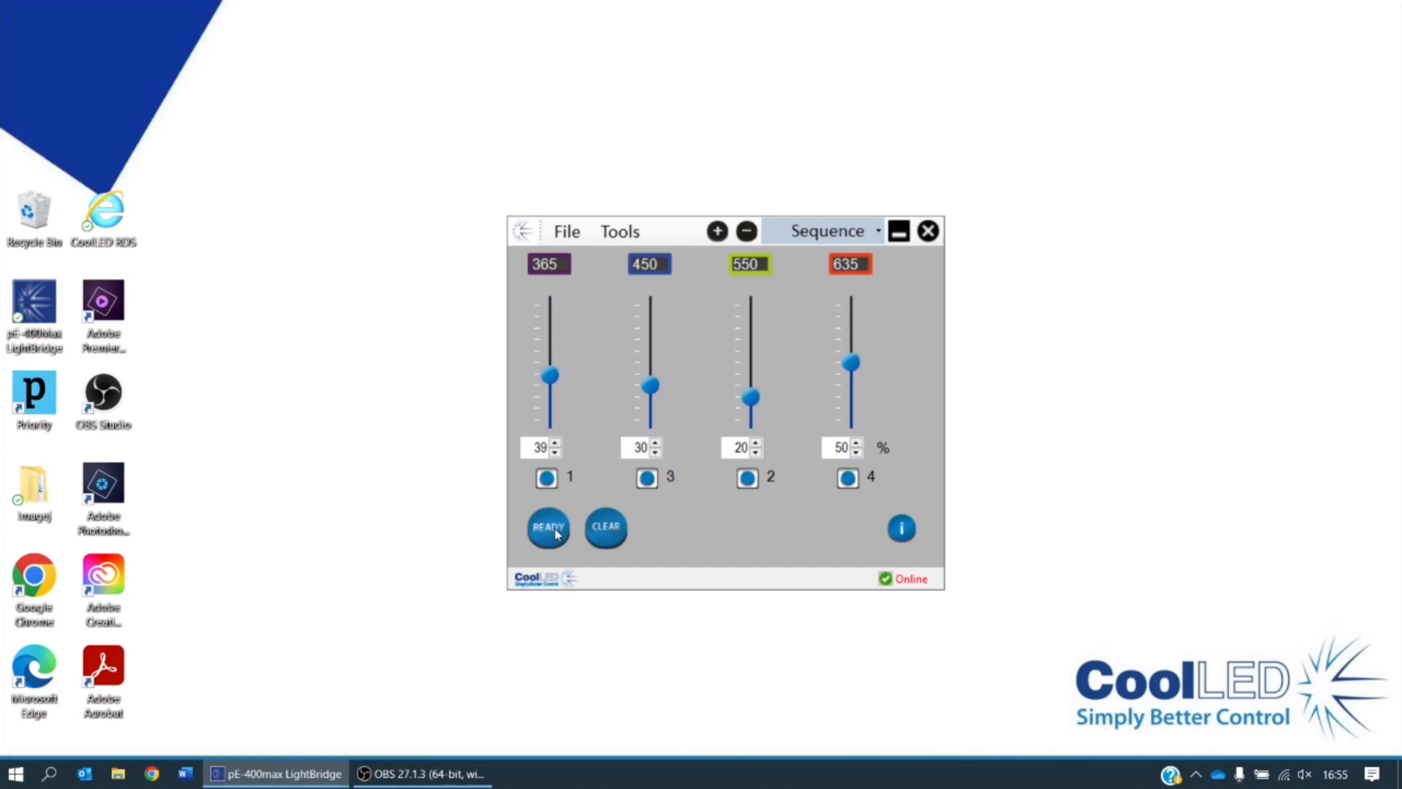
left_click(607, 532)
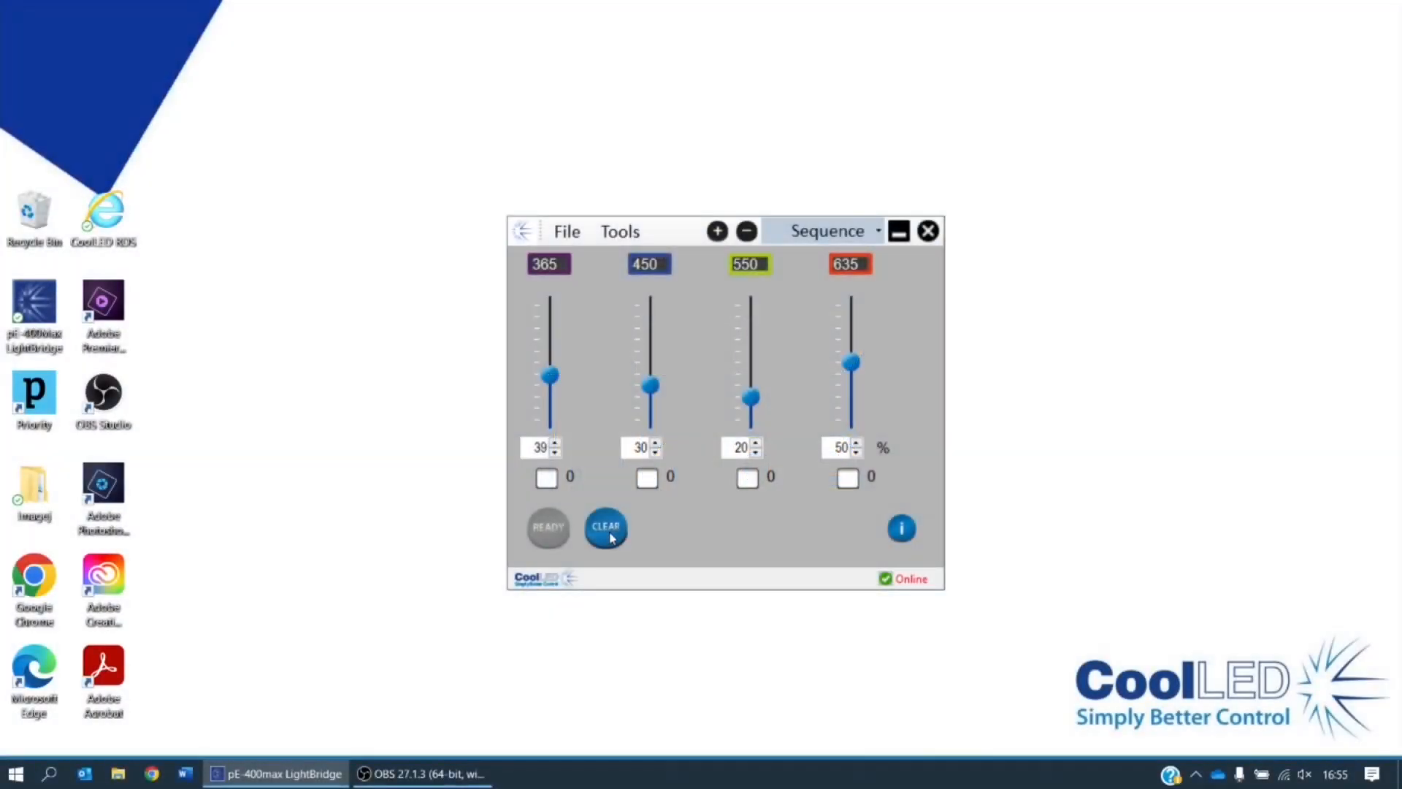
Step: Change the operating mode to Demo and add the channels in the order 365, 635, 550, 450
left_click(832, 232)
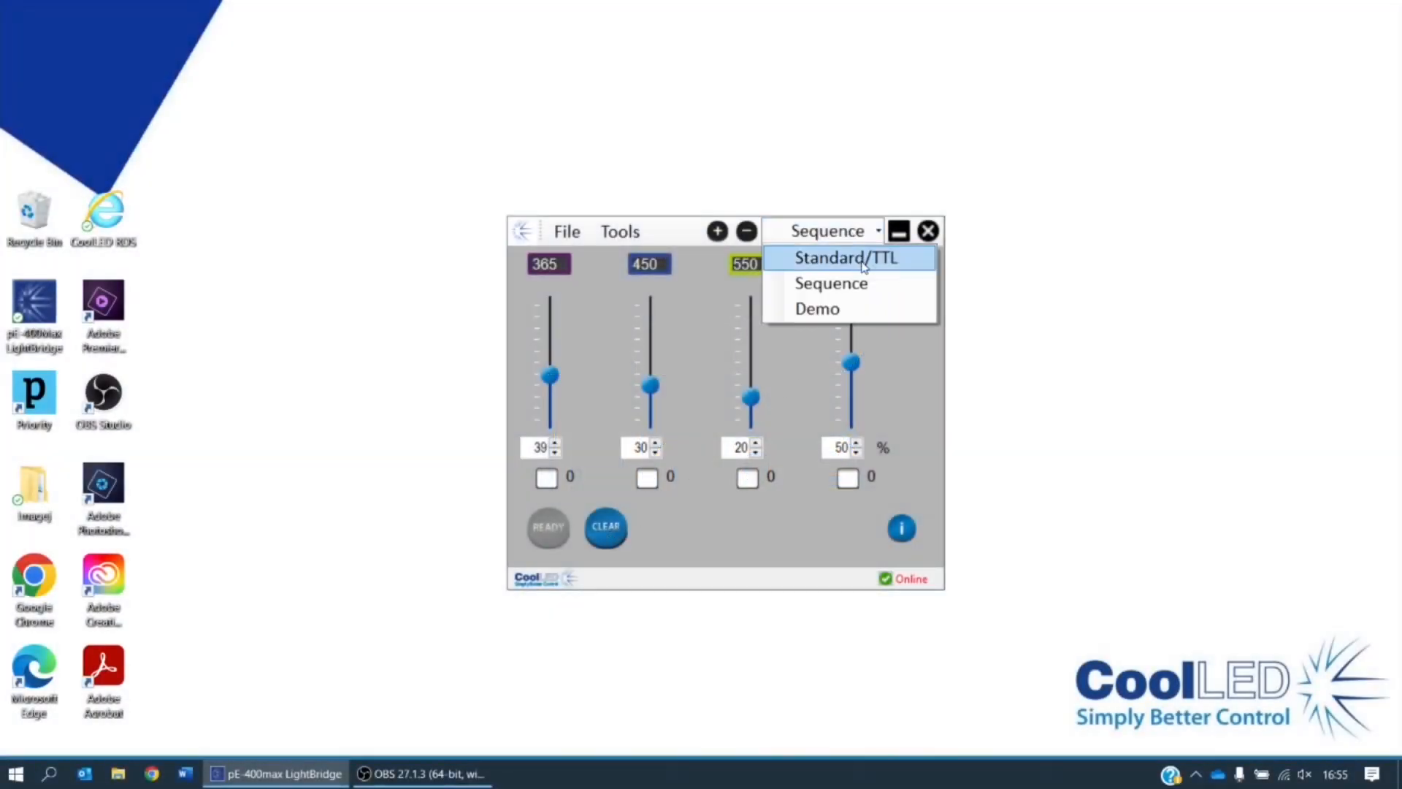
left_click(855, 312)
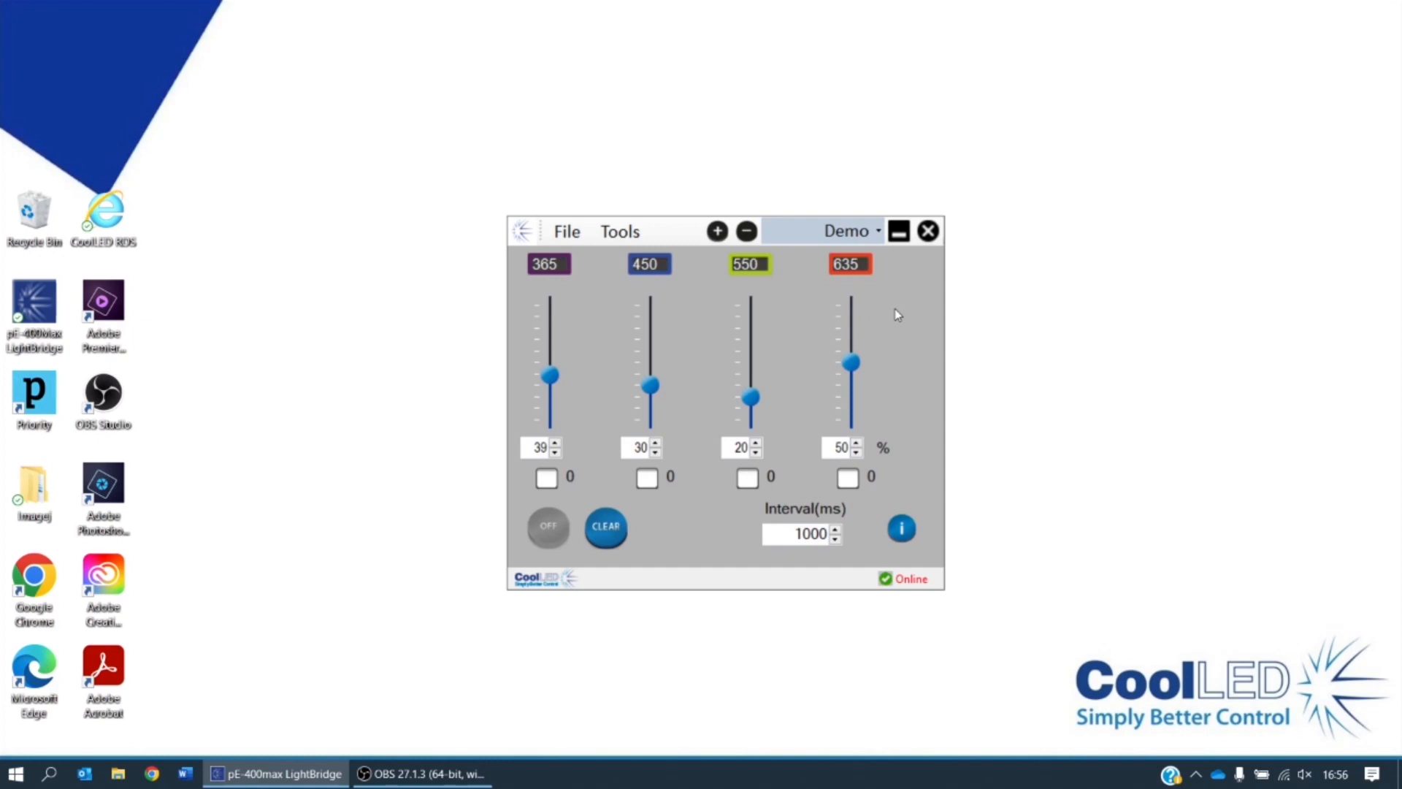
left_click(549, 479)
left_click(849, 480)
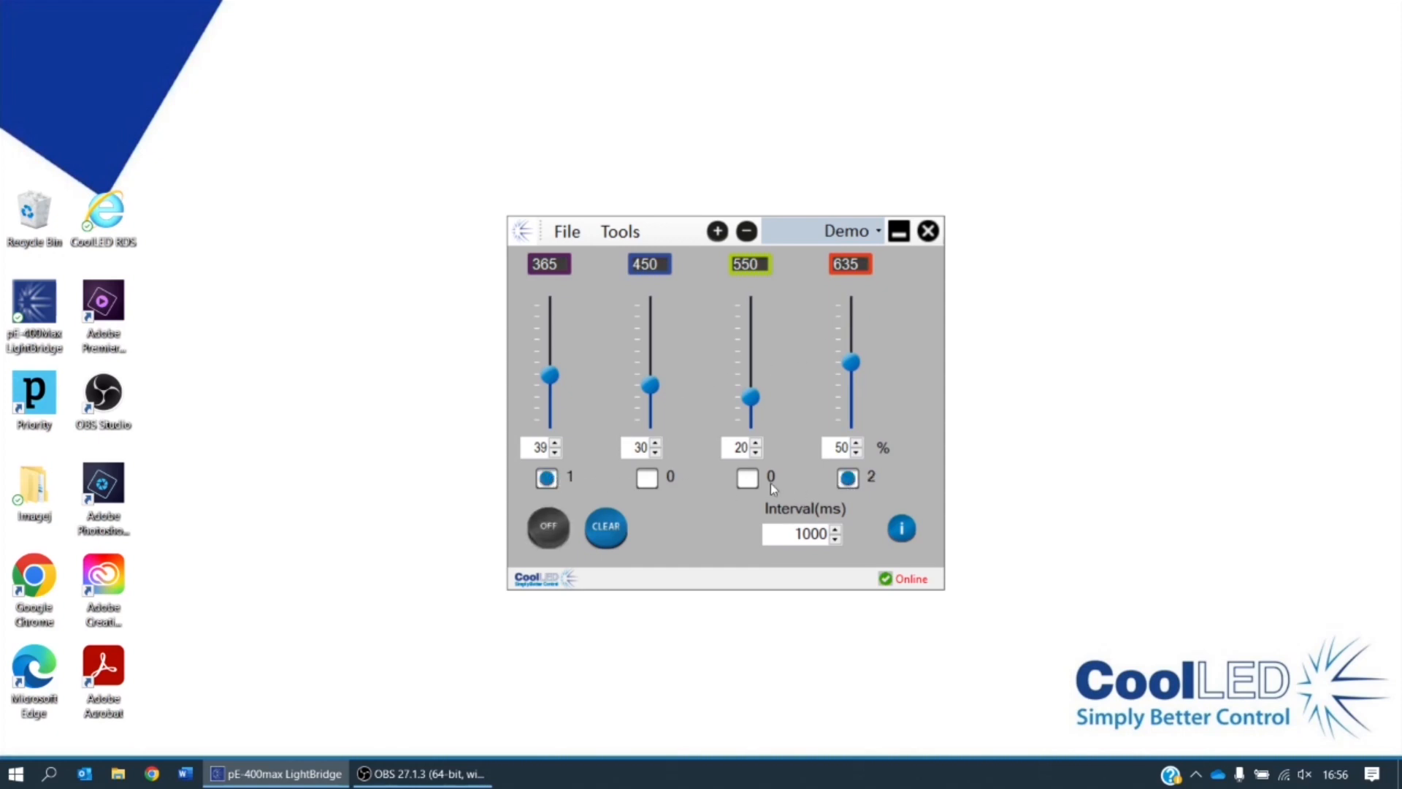
left_click(649, 479)
Step: Run the demo cycle and stop it, and clear its channel selection
left_click(546, 528)
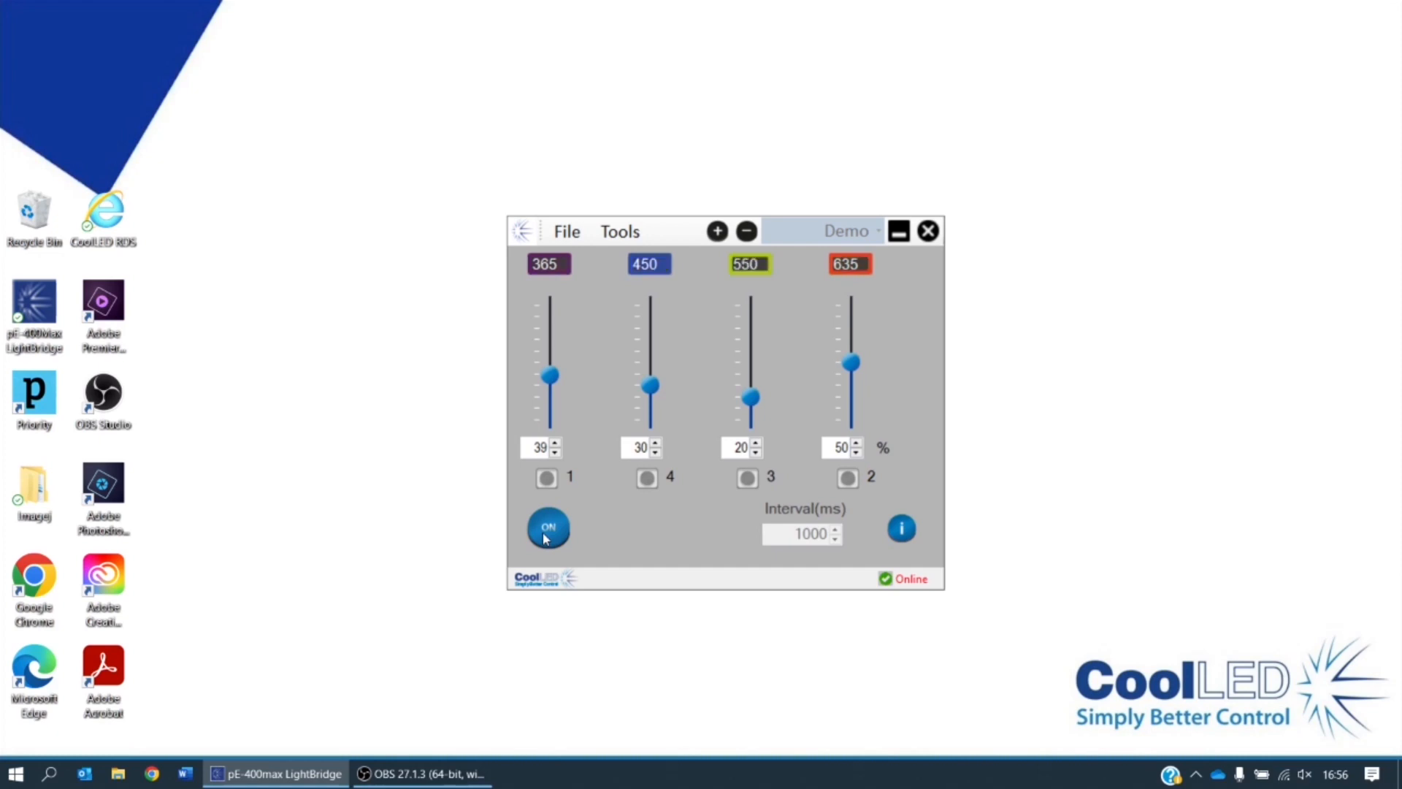
left_click(547, 528)
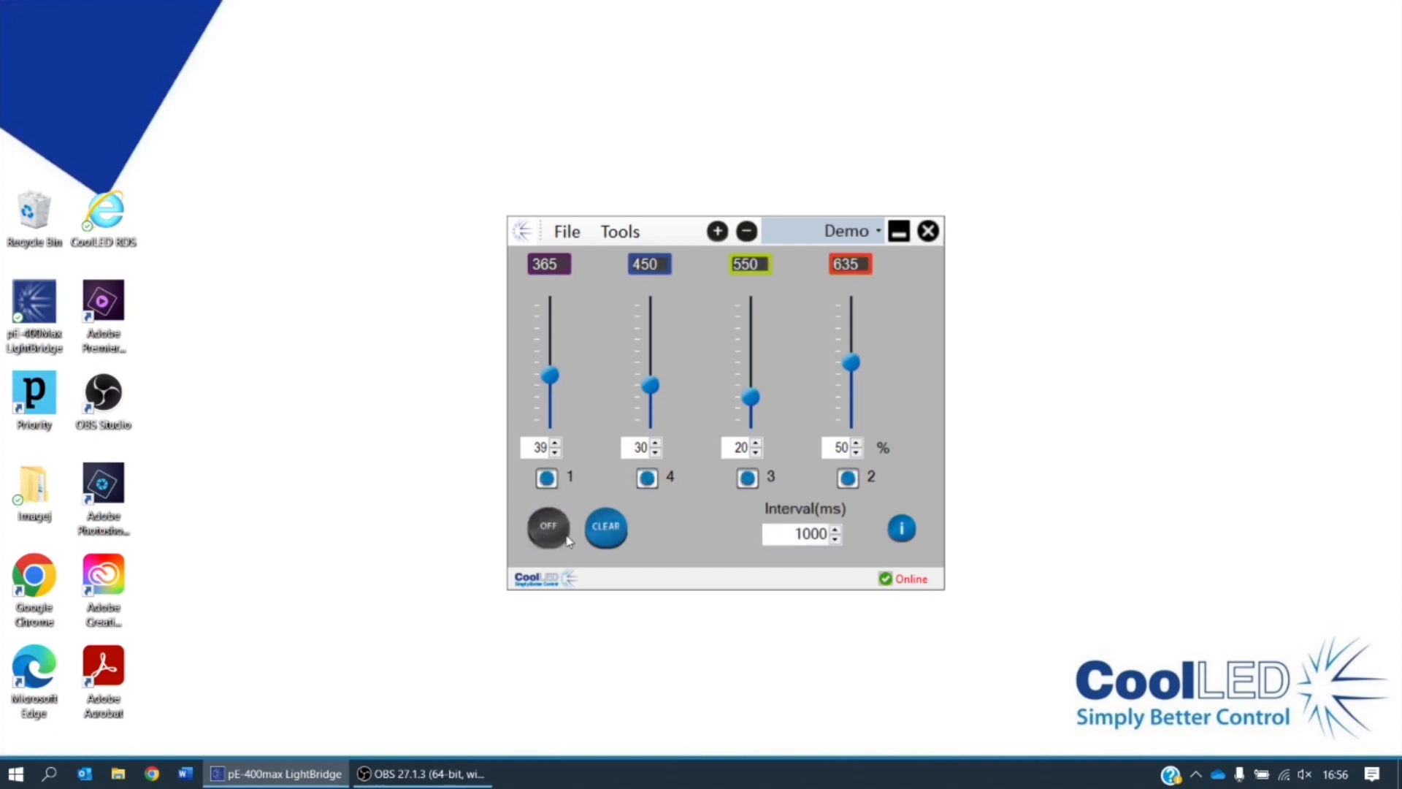
left_click(610, 543)
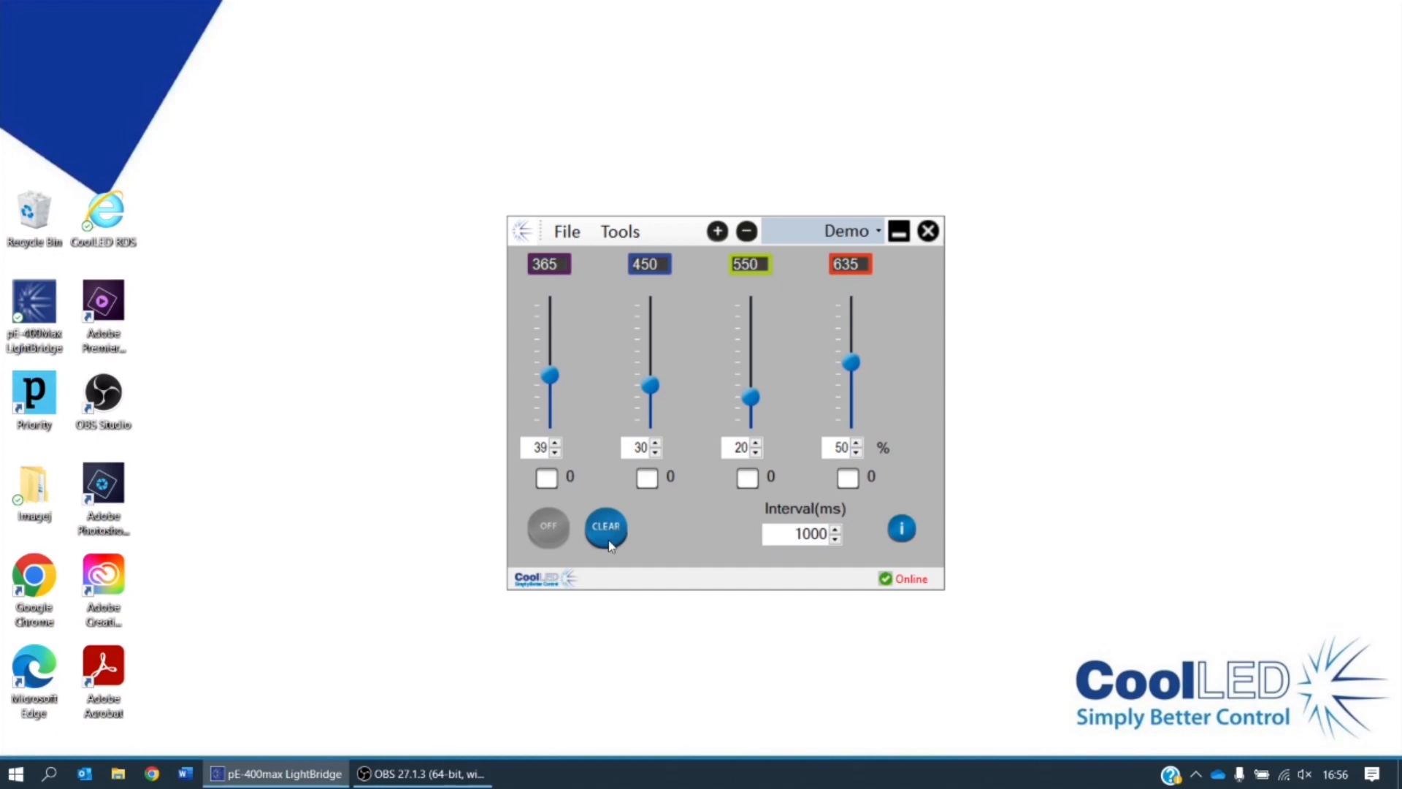
Step: Save the current settings as a preset file named Preset 2 in the Documents folder
left_click(580, 231)
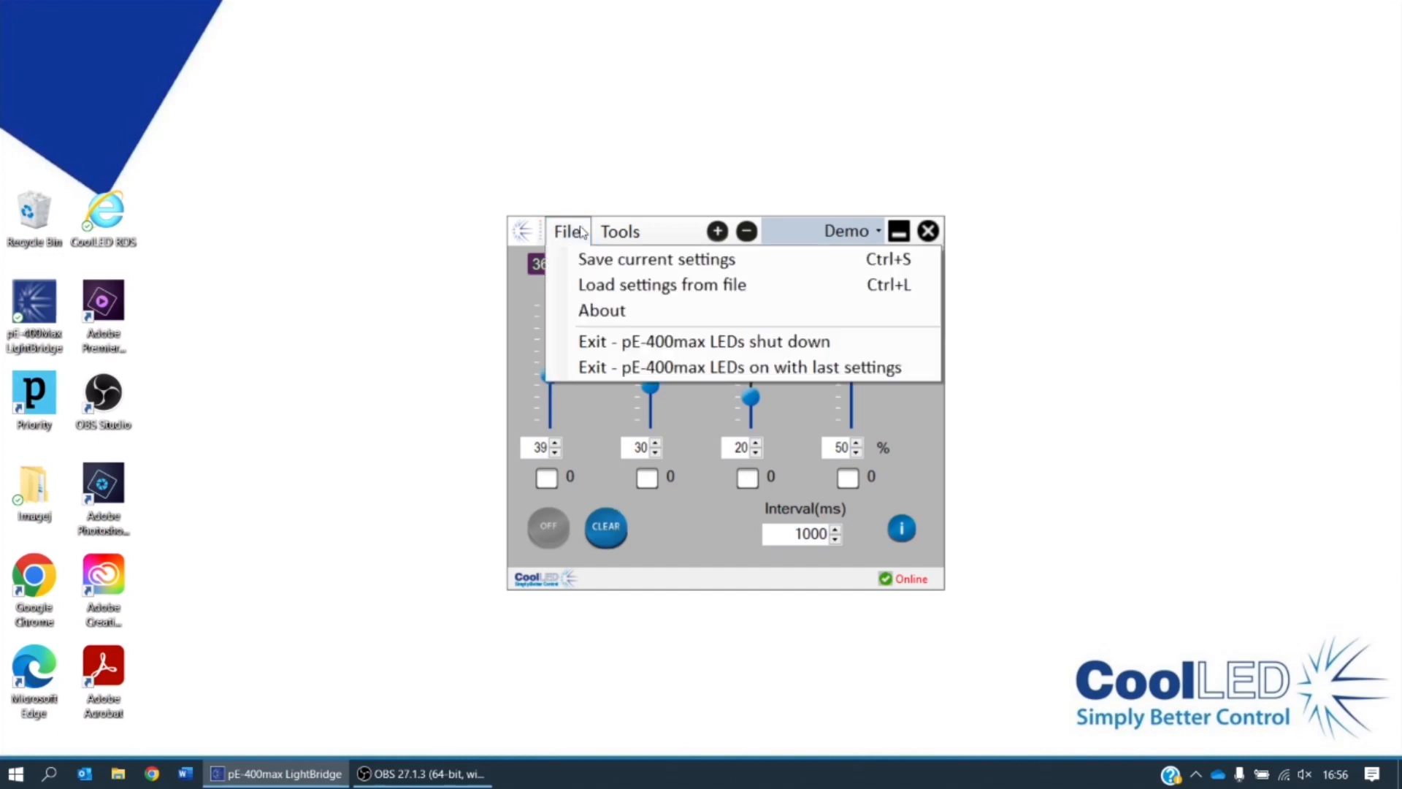
left_click(570, 269)
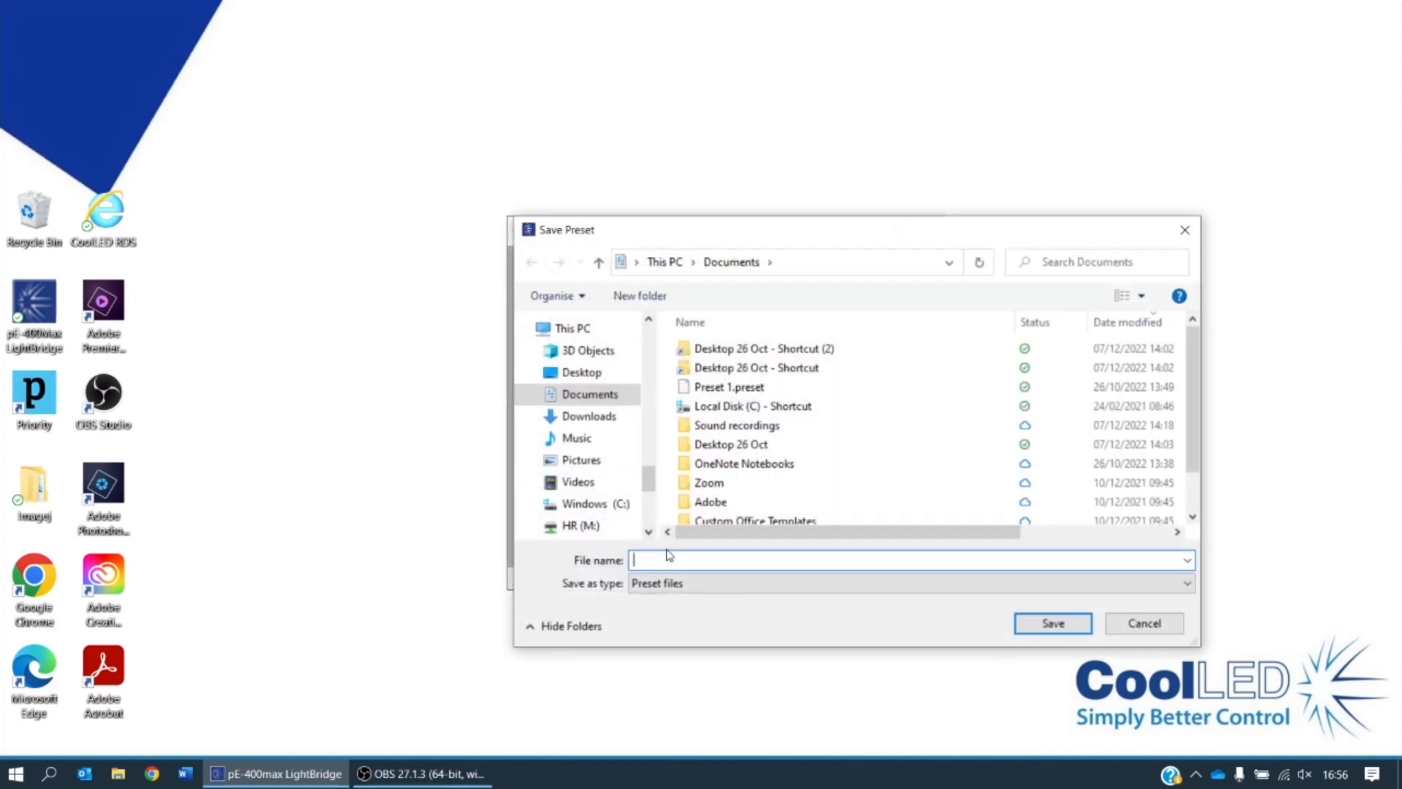
type("Preset")
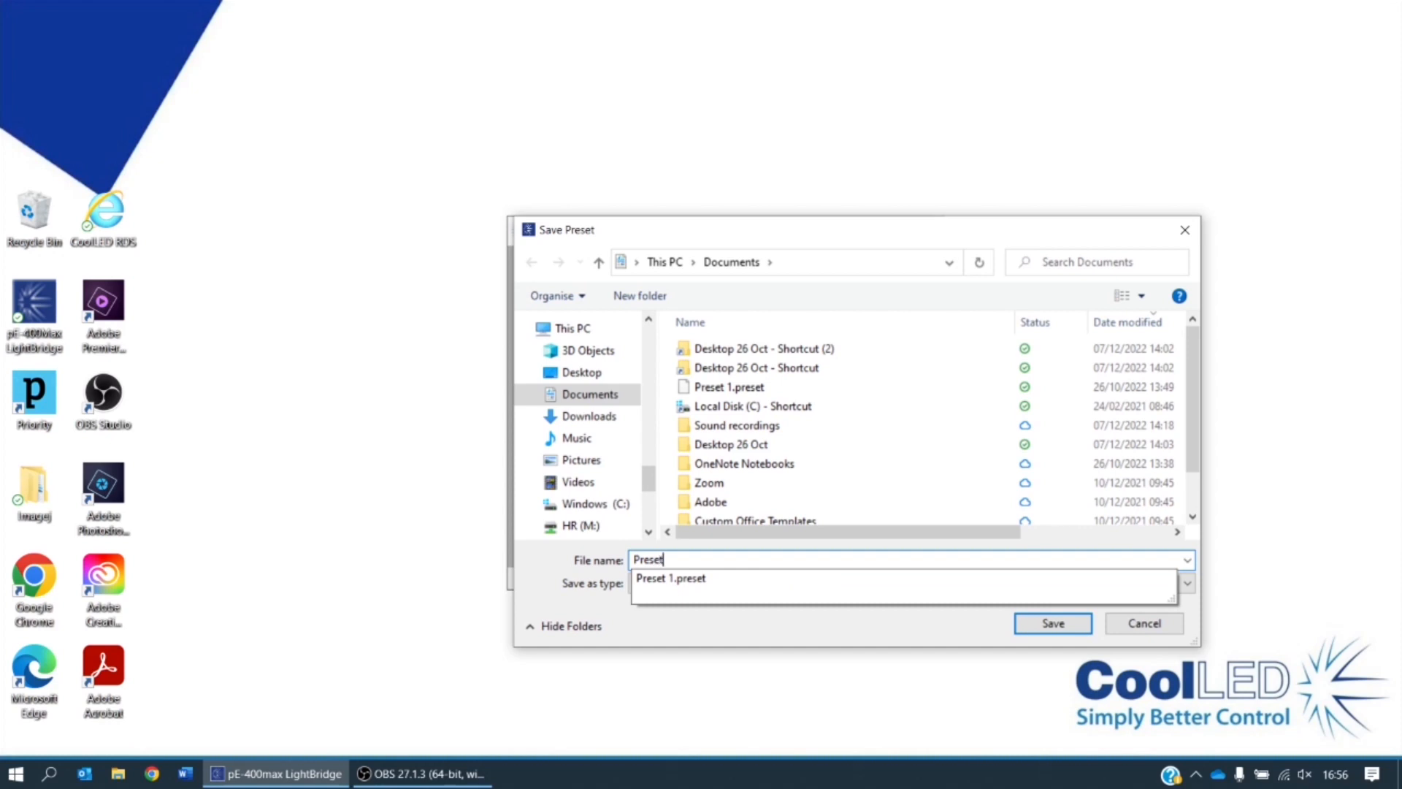
left_click(667, 557)
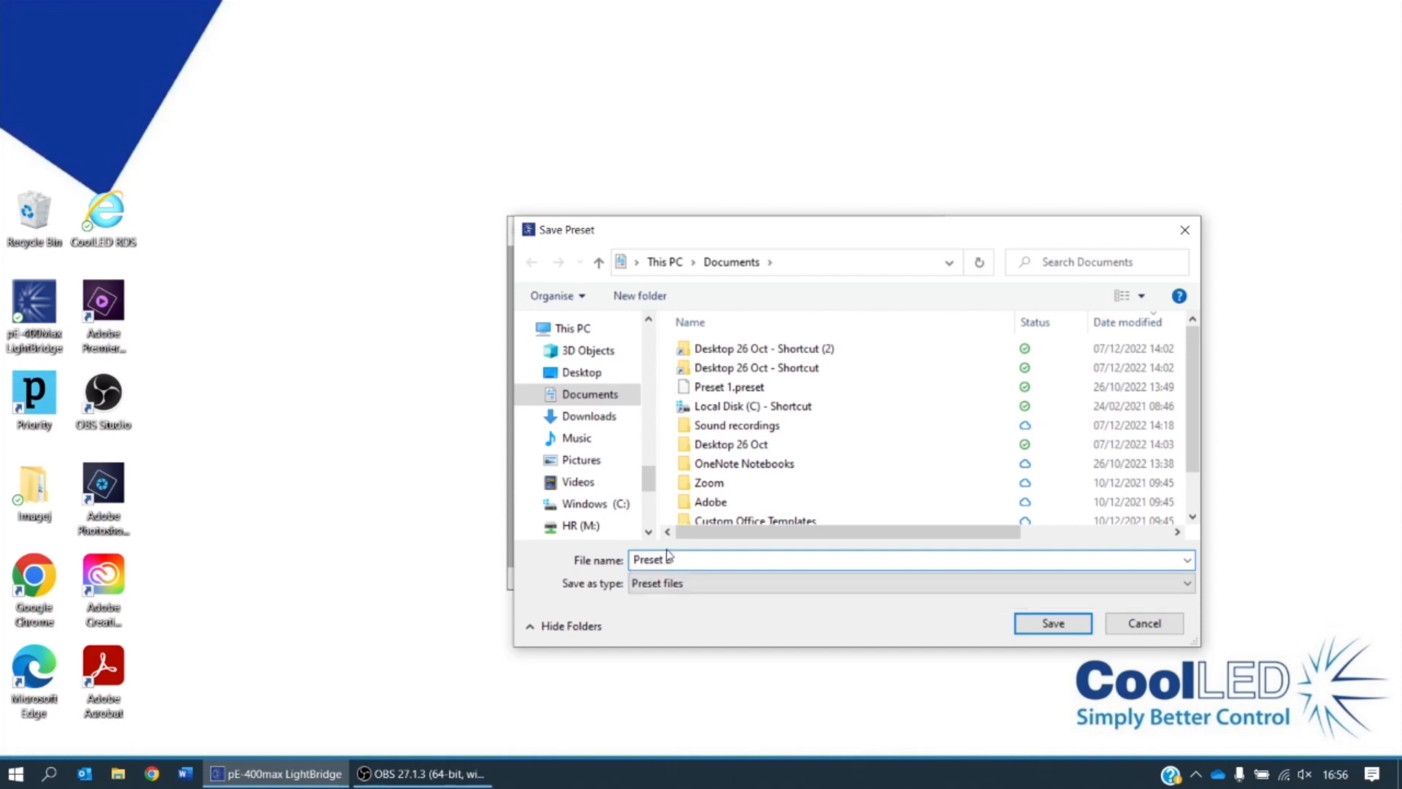
key("Return")
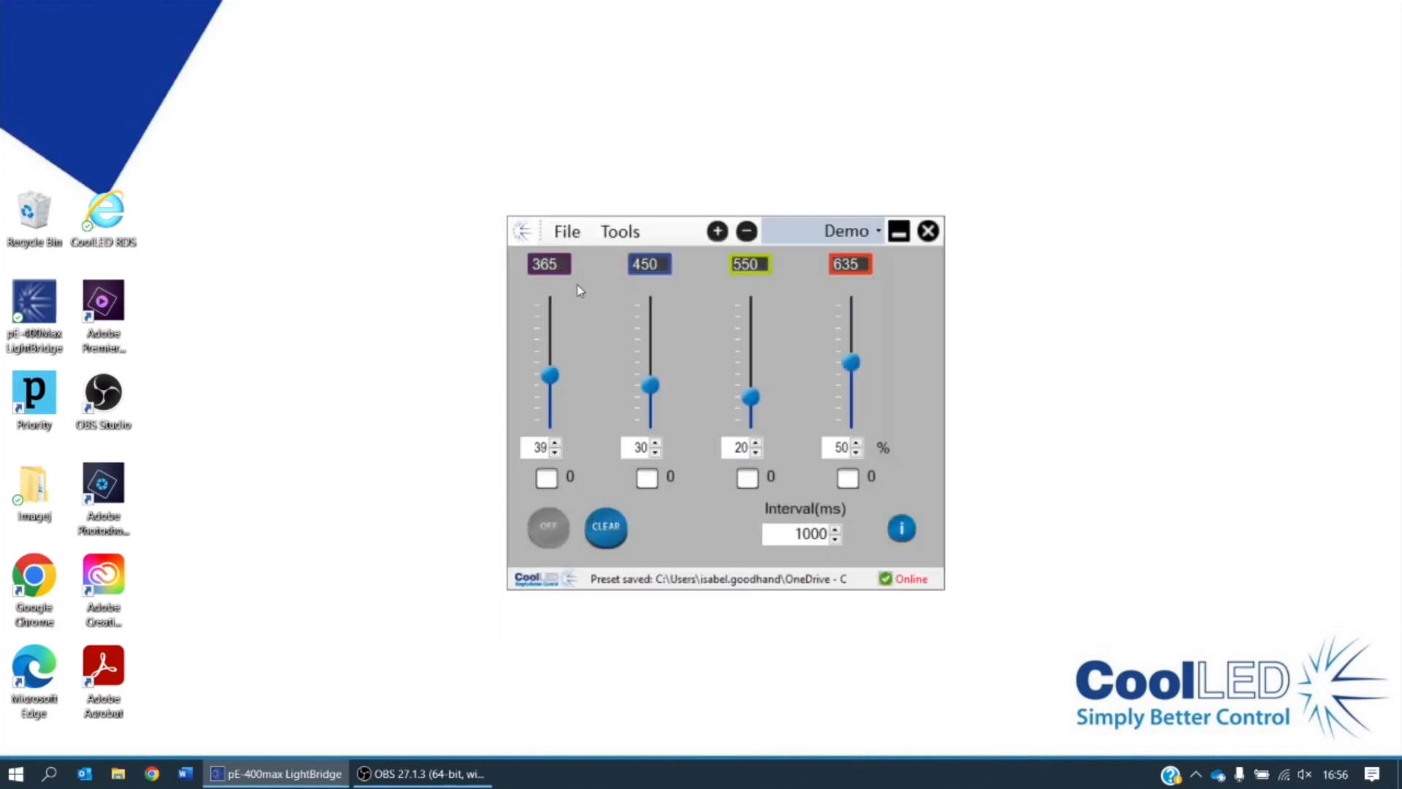
Step: Load the saved settings from Preset 1.preset in the Documents folder
left_click(588, 230)
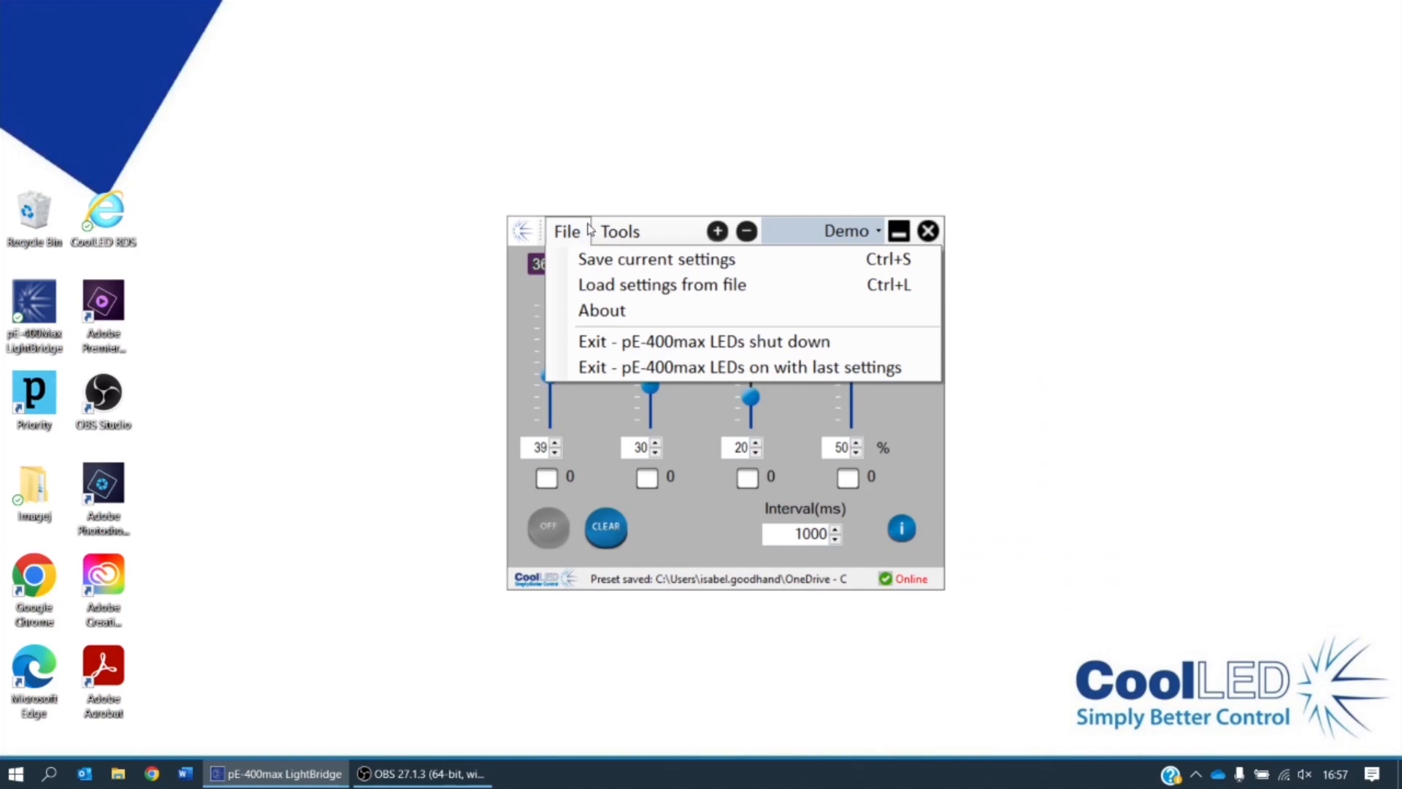
left_click(571, 293)
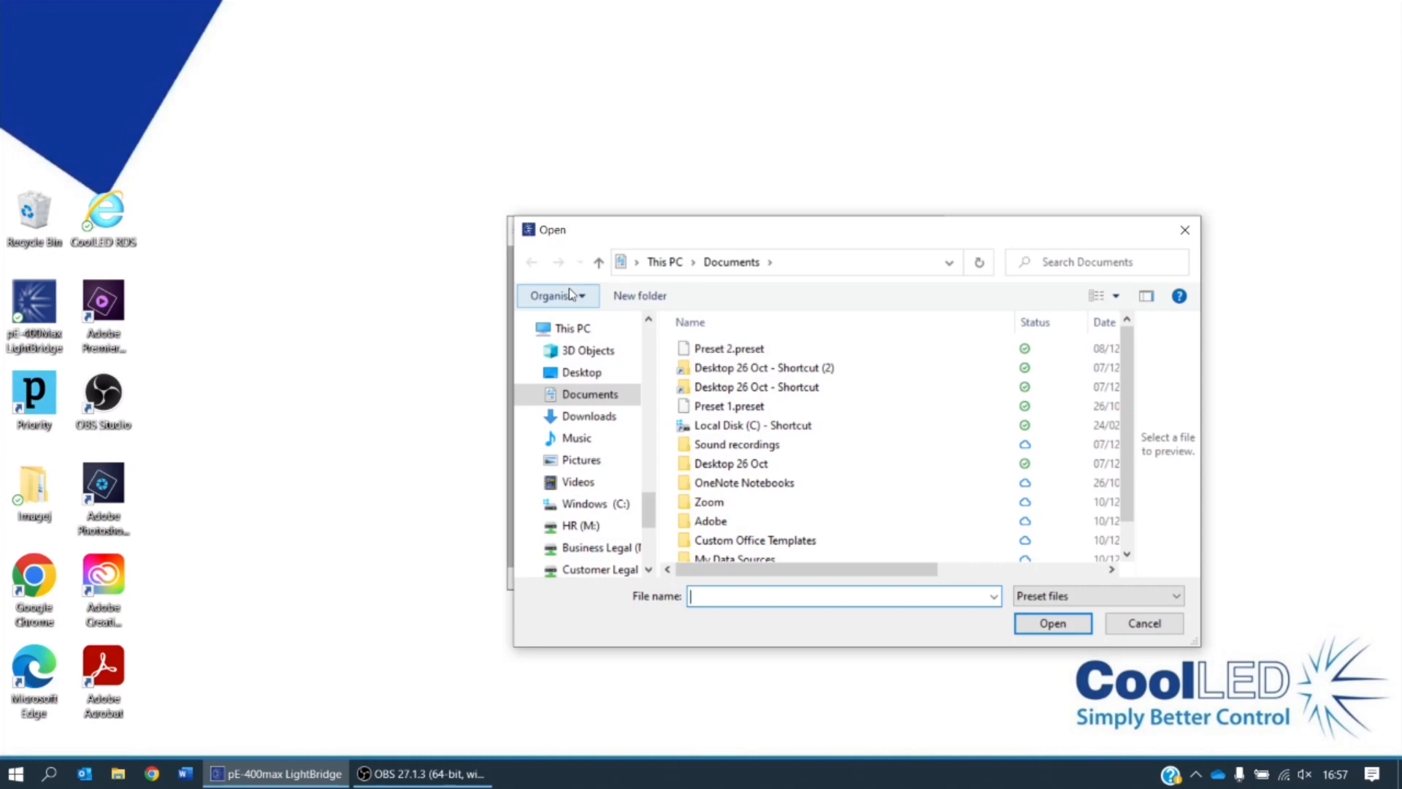
left_click(787, 408)
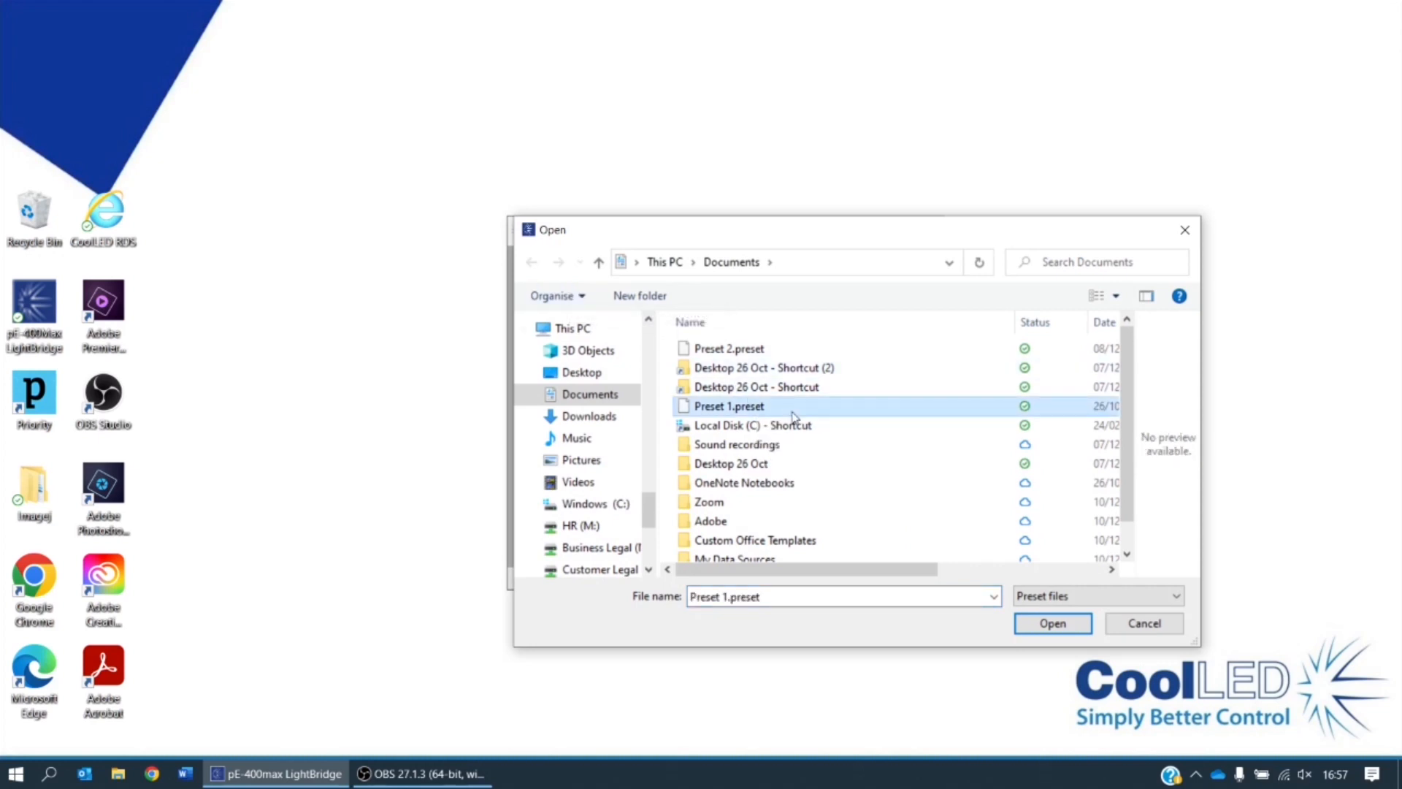
left_click(1052, 623)
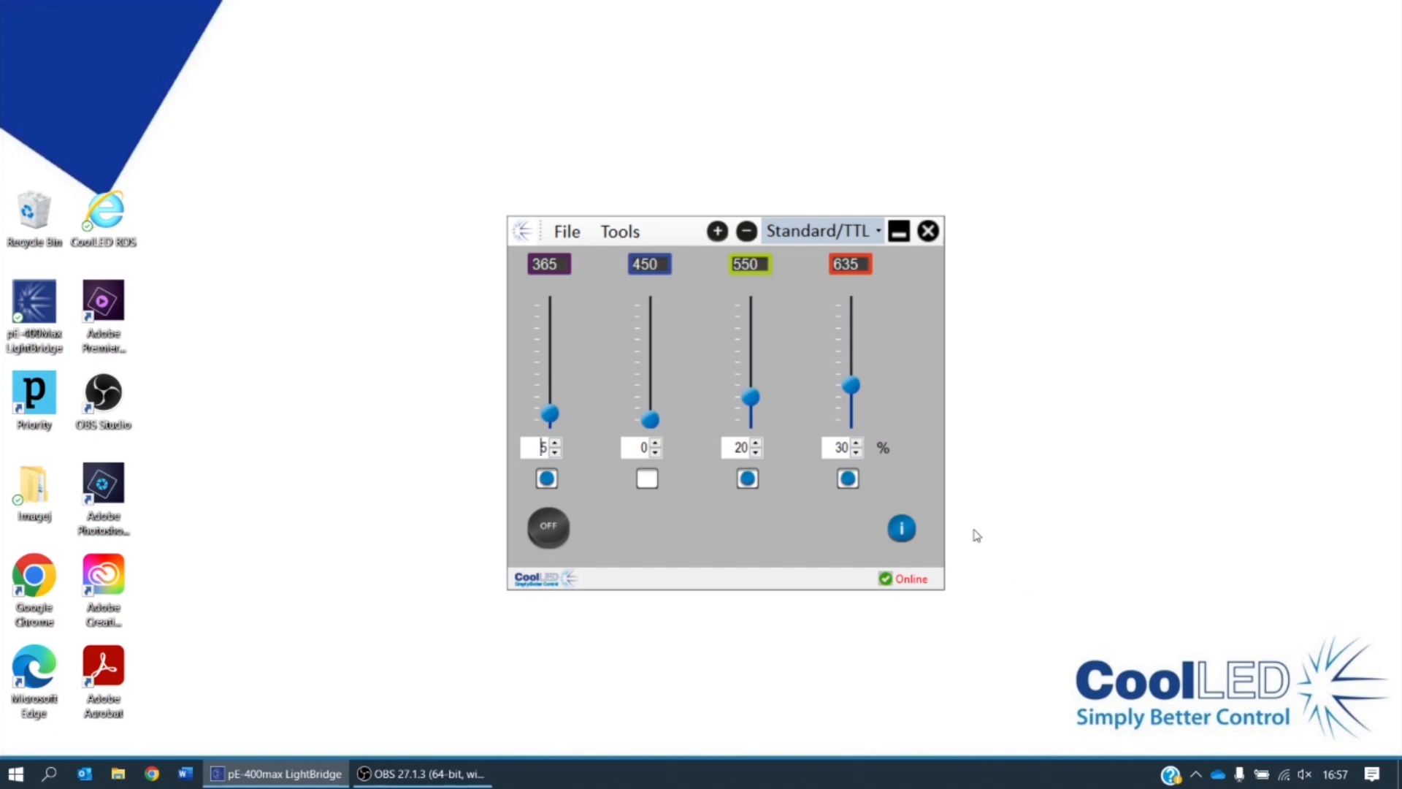
Step: Open the light source power-up configuration and deselect the 365 channel
left_click(620, 243)
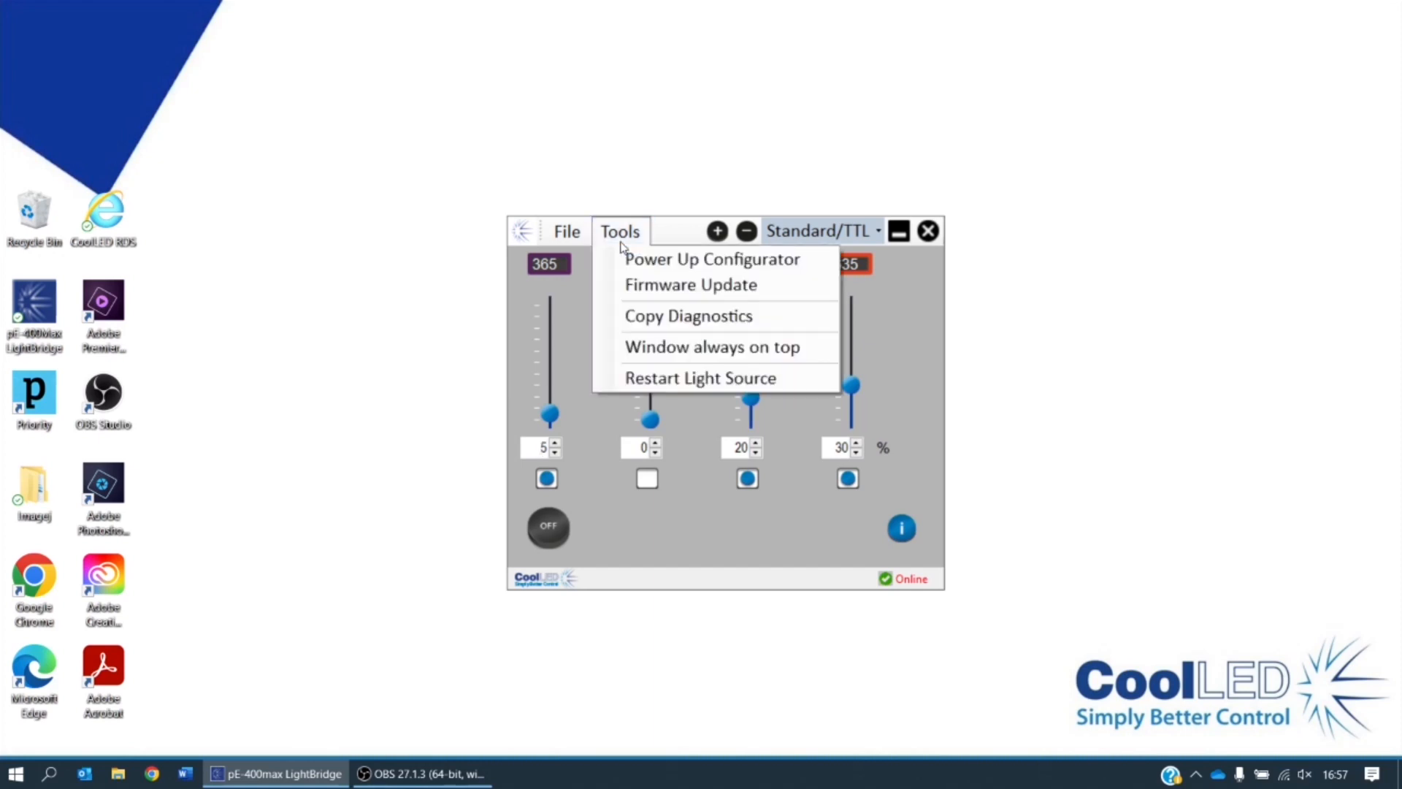
left_click(612, 261)
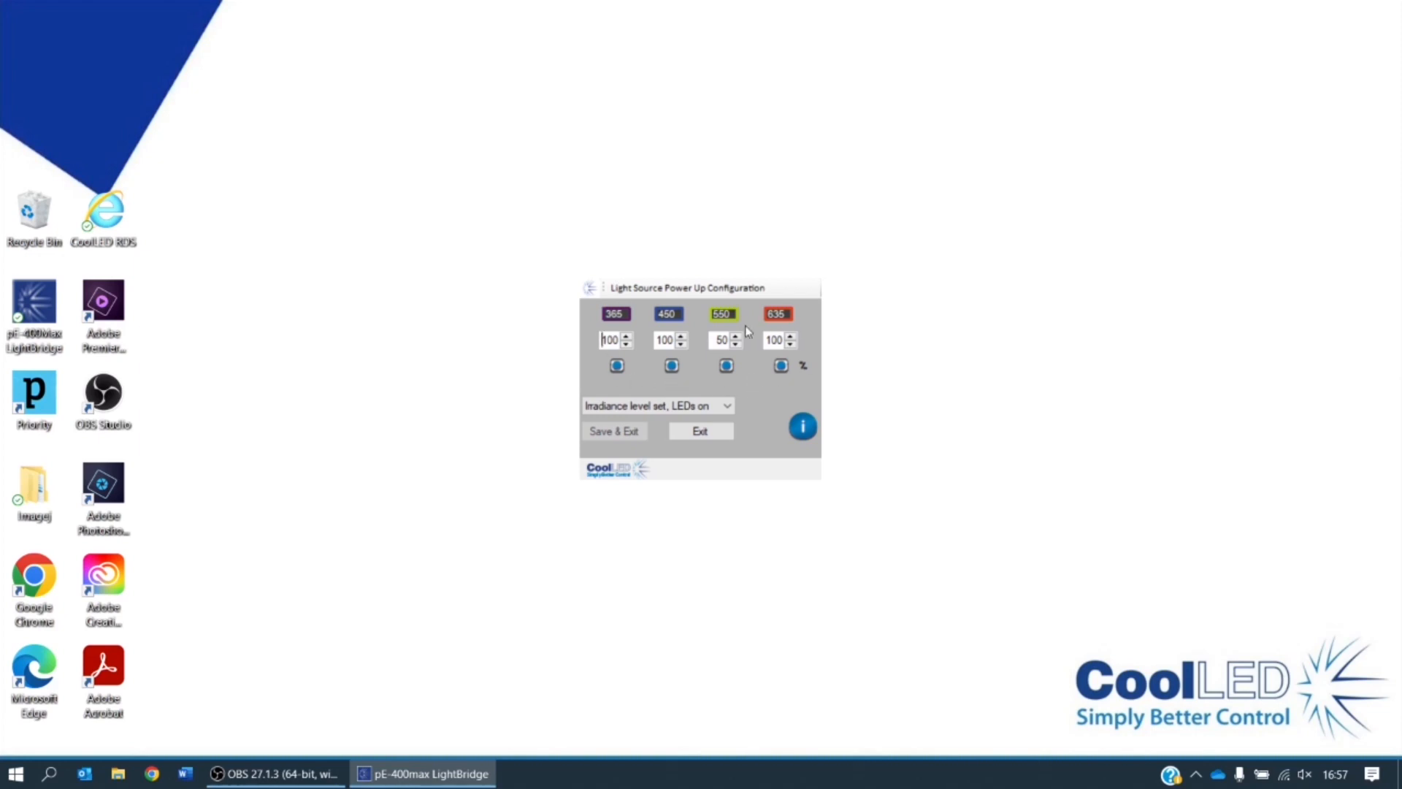
left_click(617, 367)
Step: Set the power-up behaviour to Disabled, and switch it to "Irradiance level set, LEDs off"
left_click(715, 409)
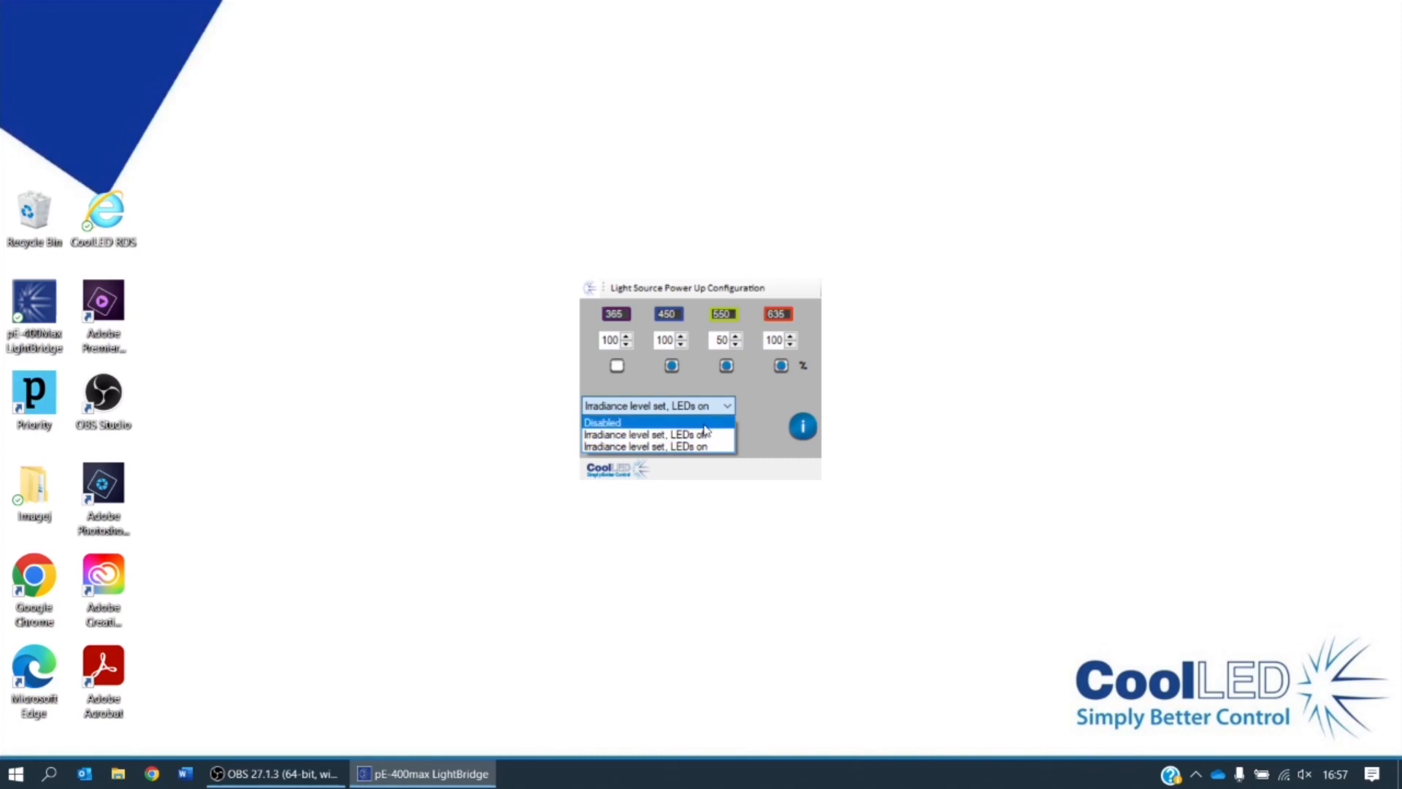
left_click(705, 426)
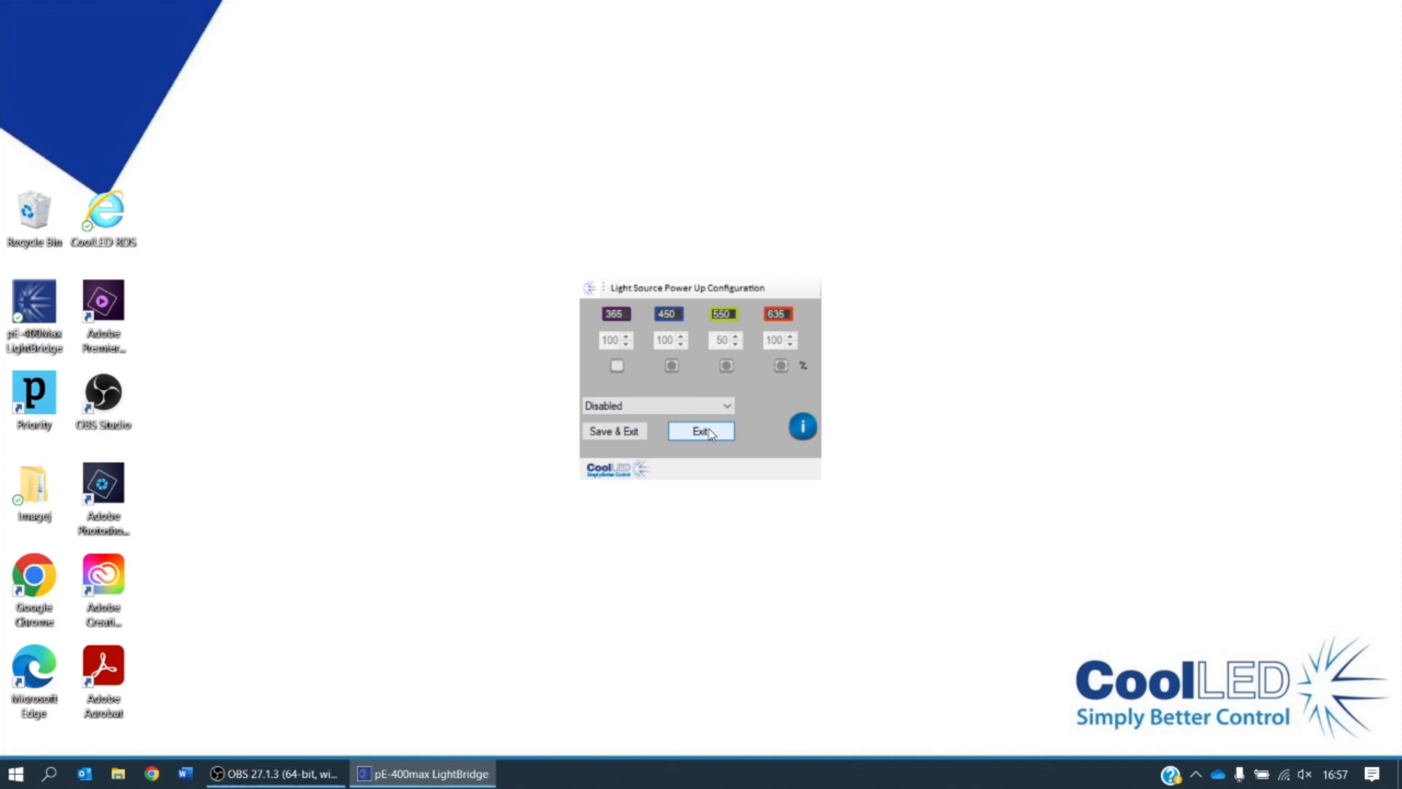
left_click(700, 406)
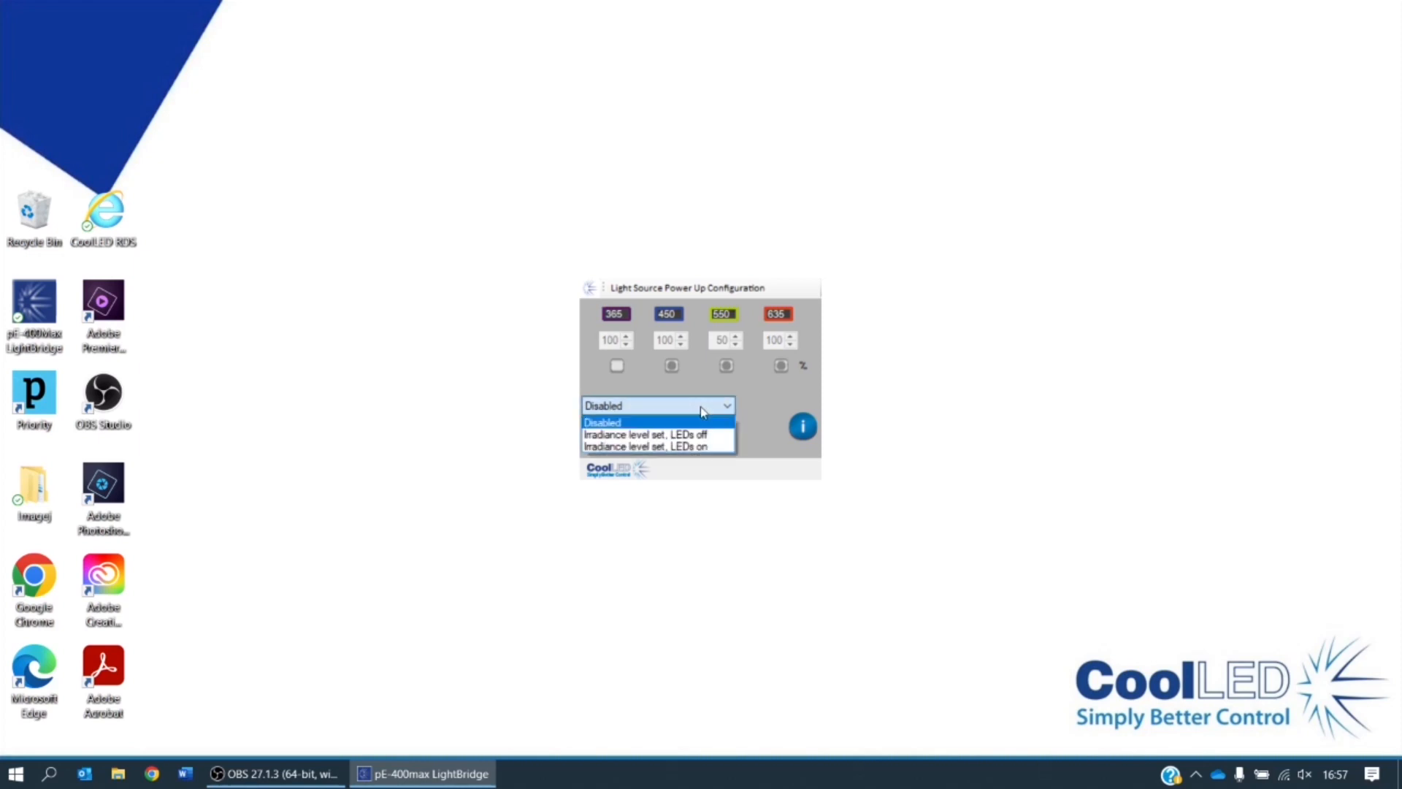
left_click(728, 436)
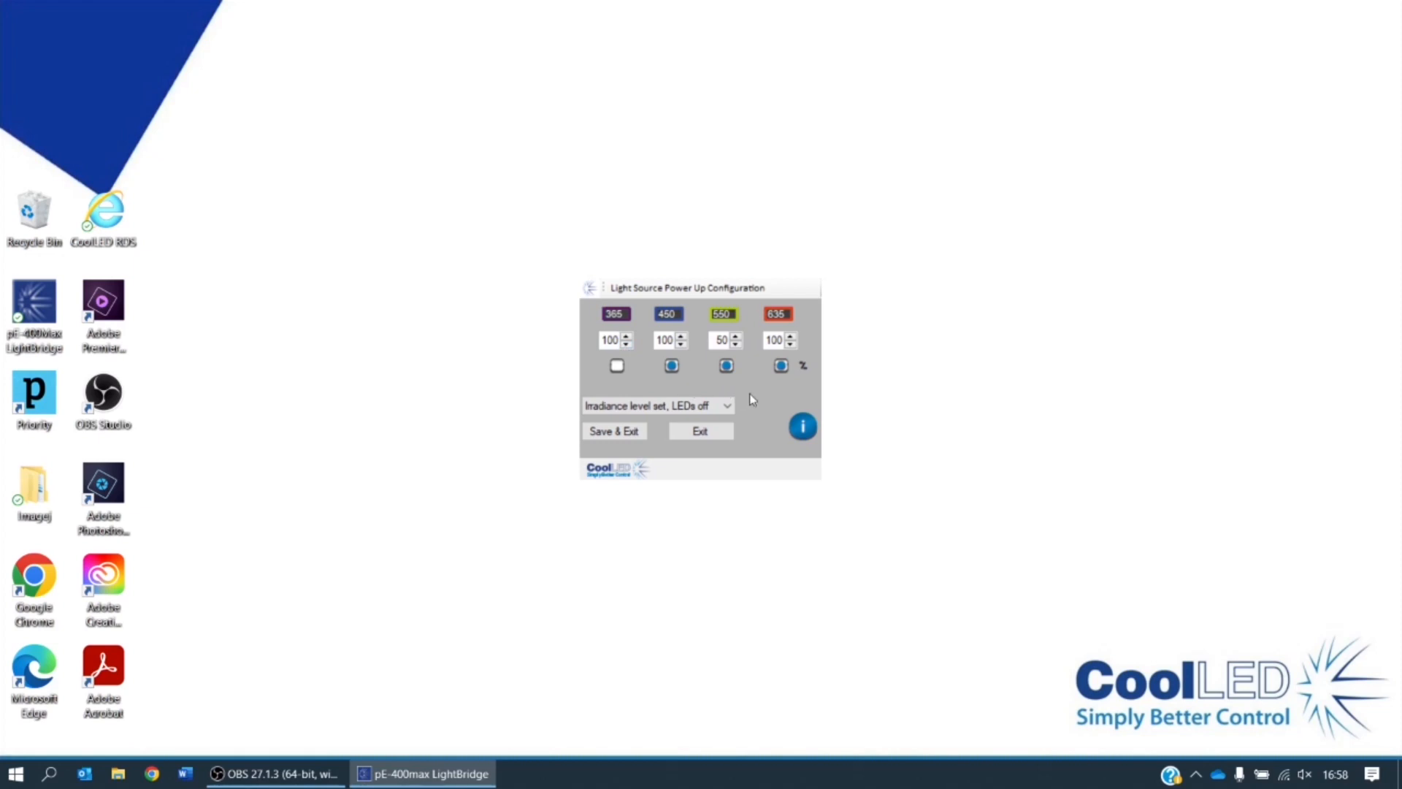
Step: Set the power-up behaviour to "Irradiance level set, LEDs on" and save the power-up configuration
left_click(729, 406)
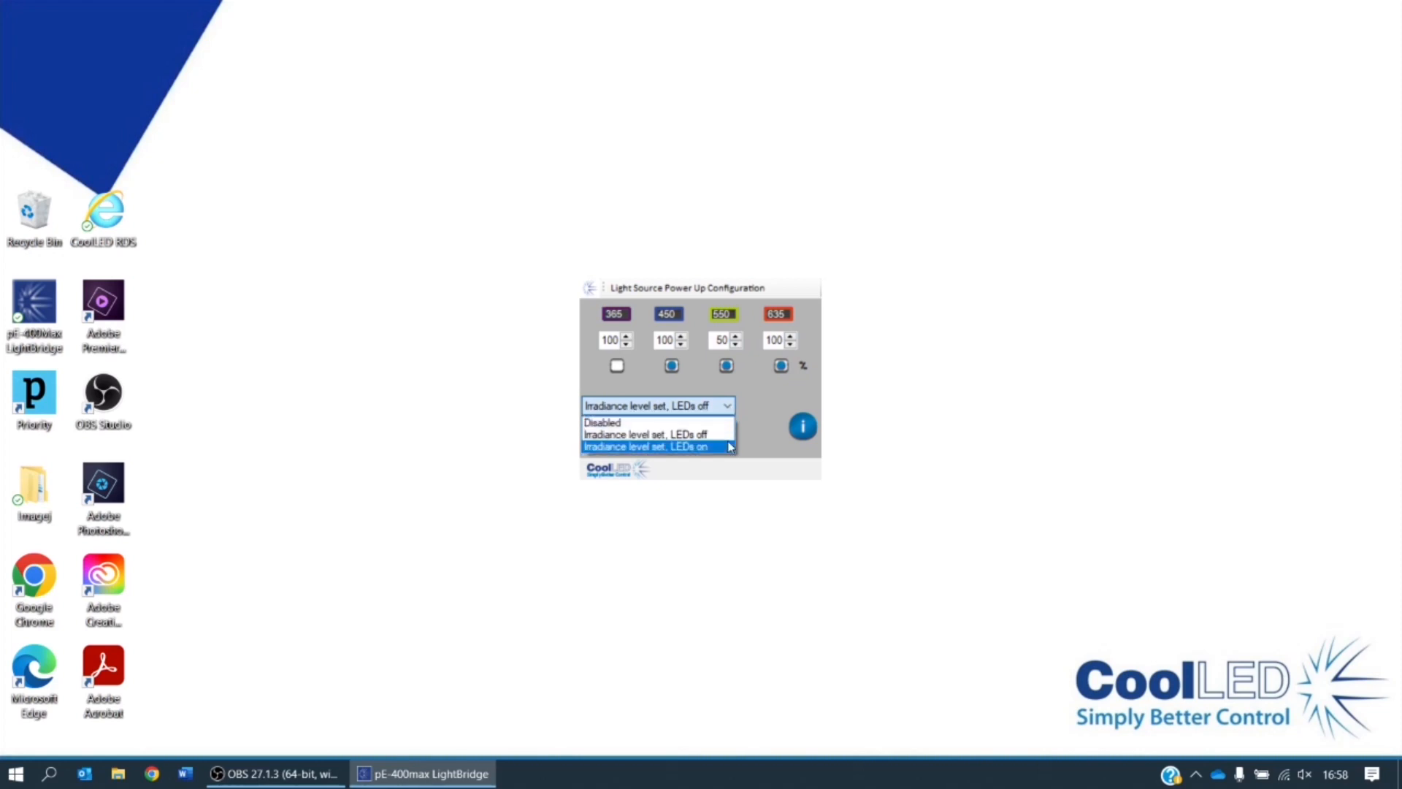
left_click(730, 447)
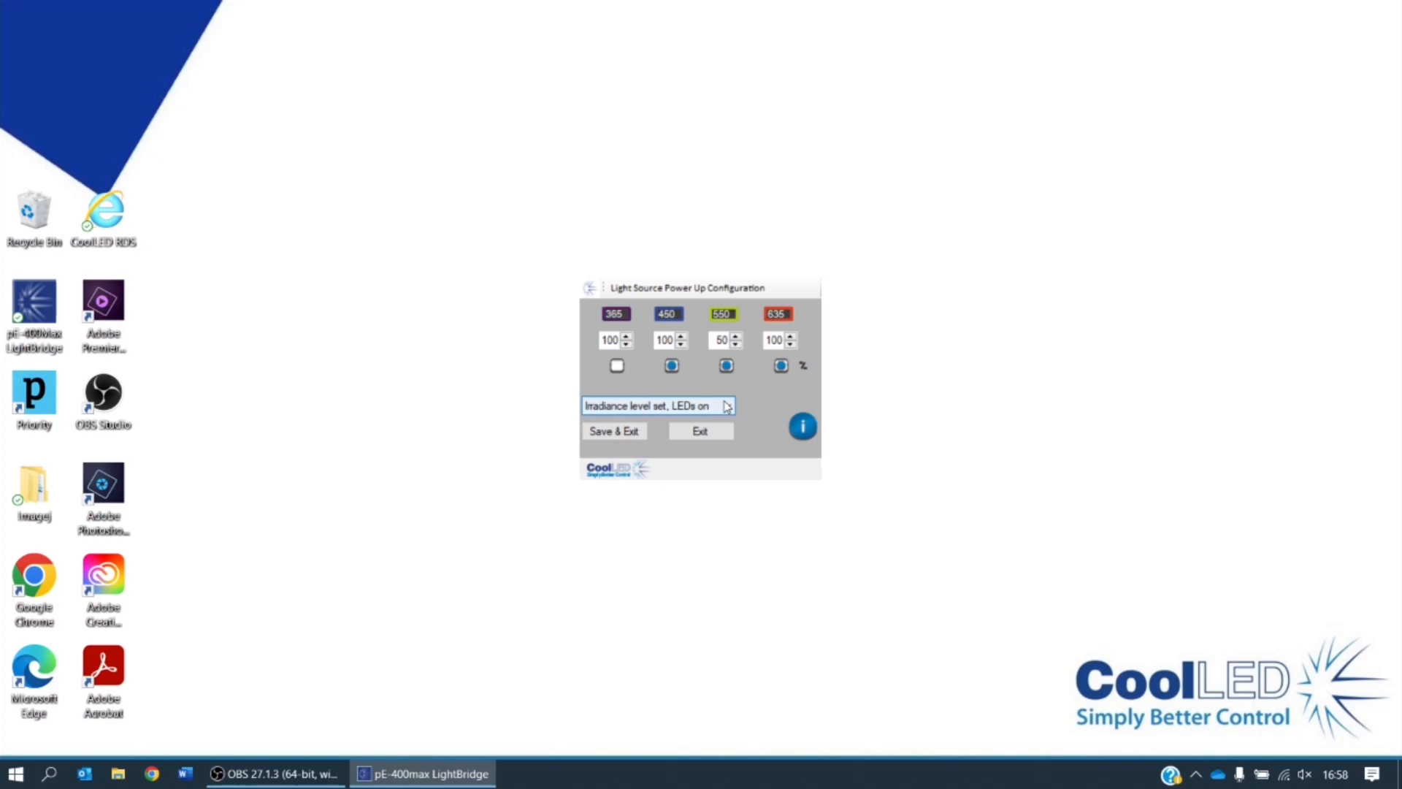
left_click(633, 436)
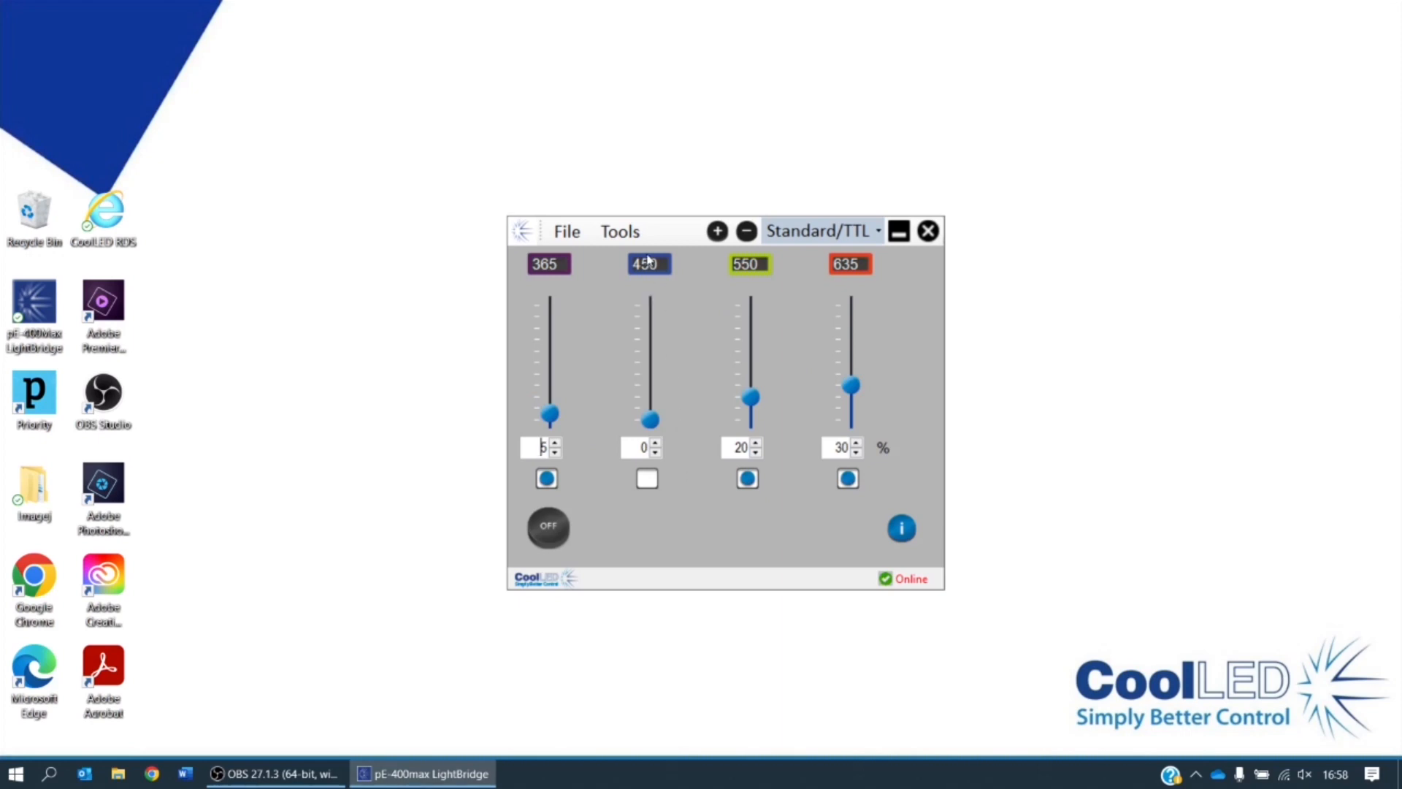
left_click(622, 234)
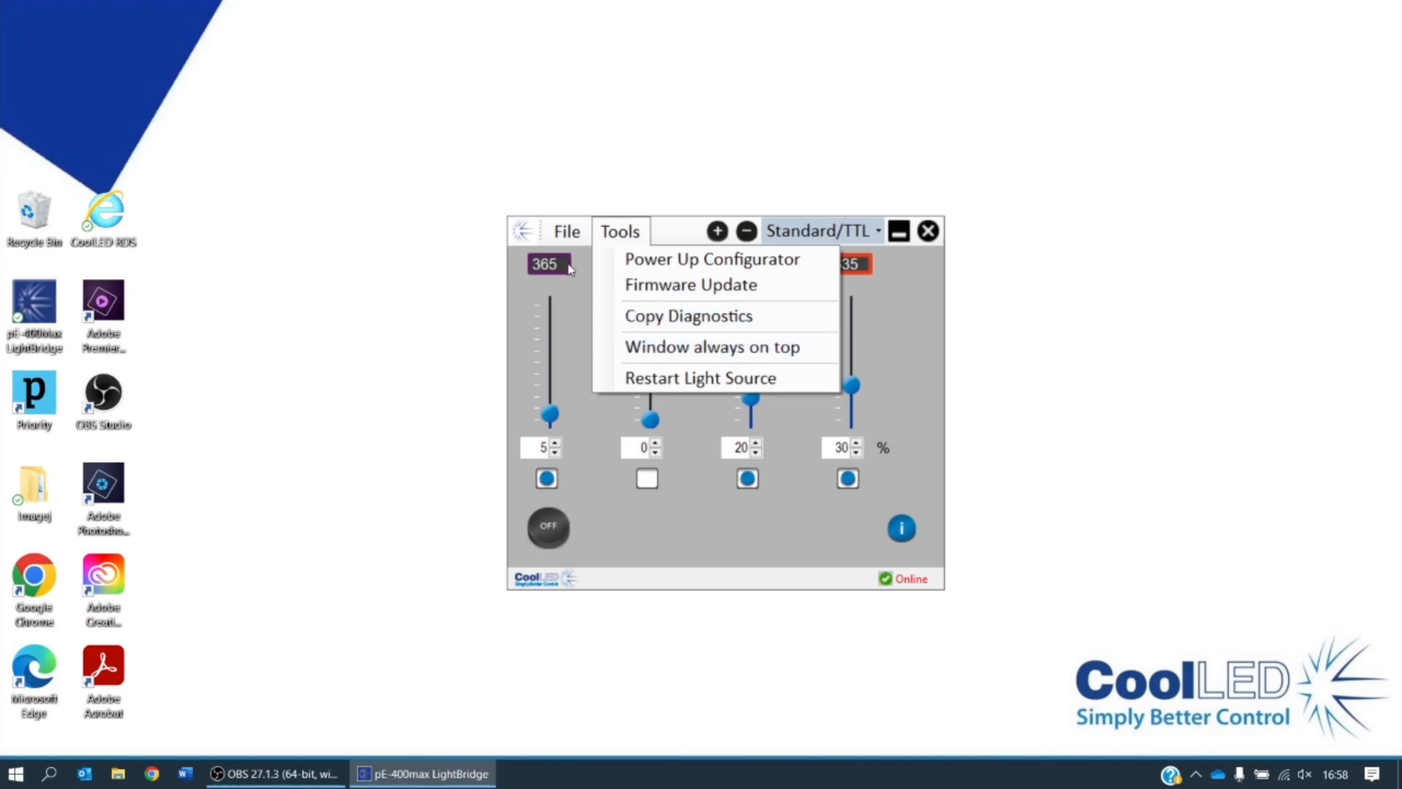
mouse_move(565, 241)
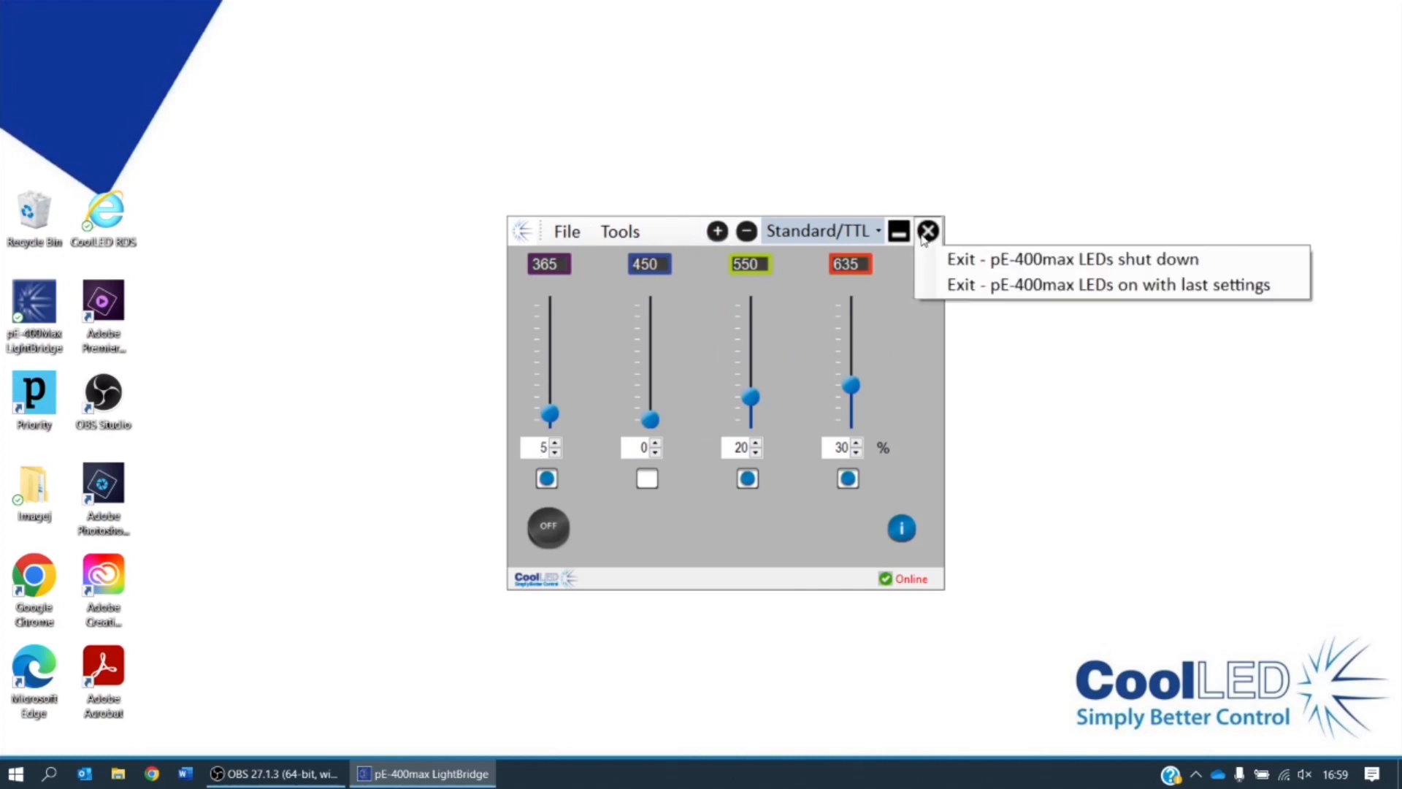
Step: Exit the control software with the option that shuts down the pE-400max LEDs, and confirm the shutdown
left_click(926, 235)
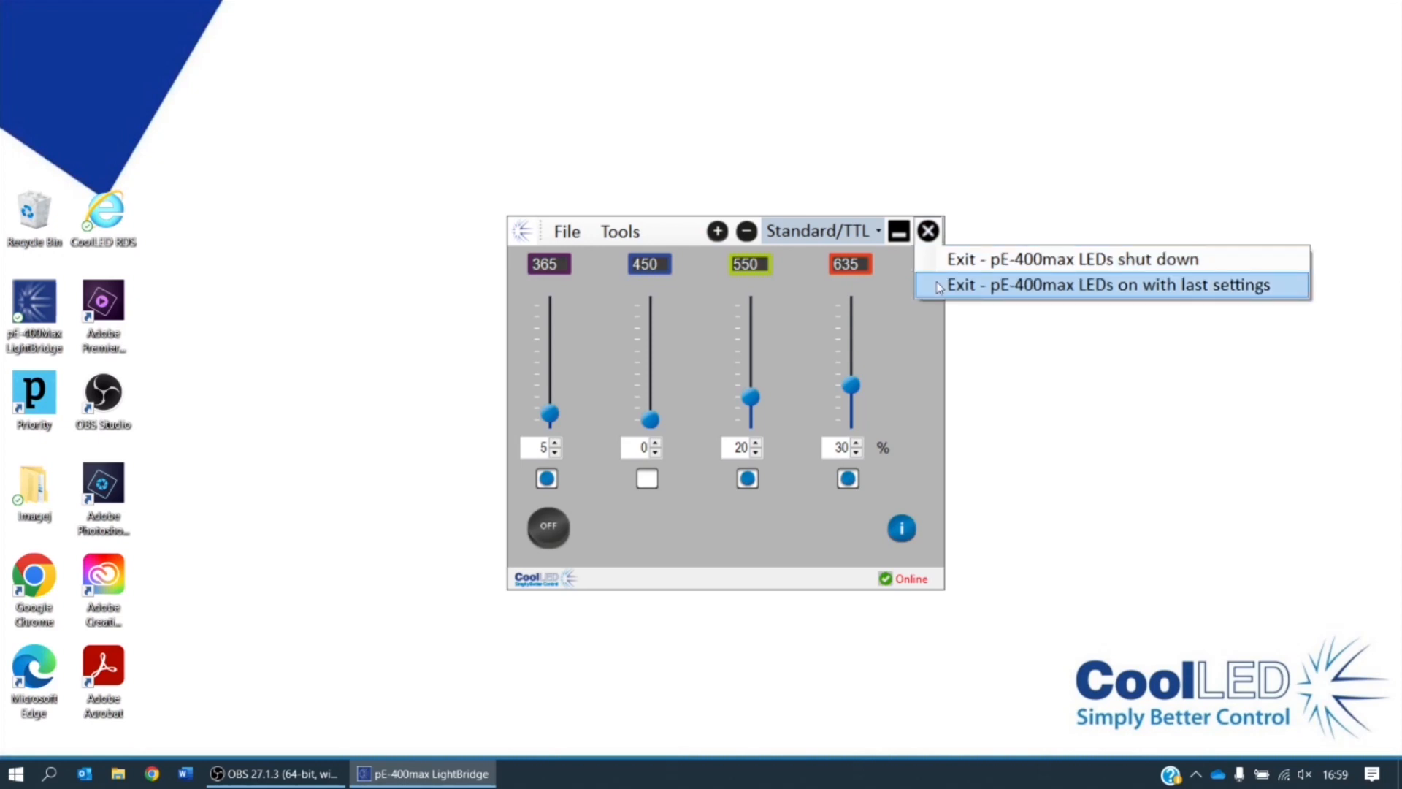
left_click(942, 264)
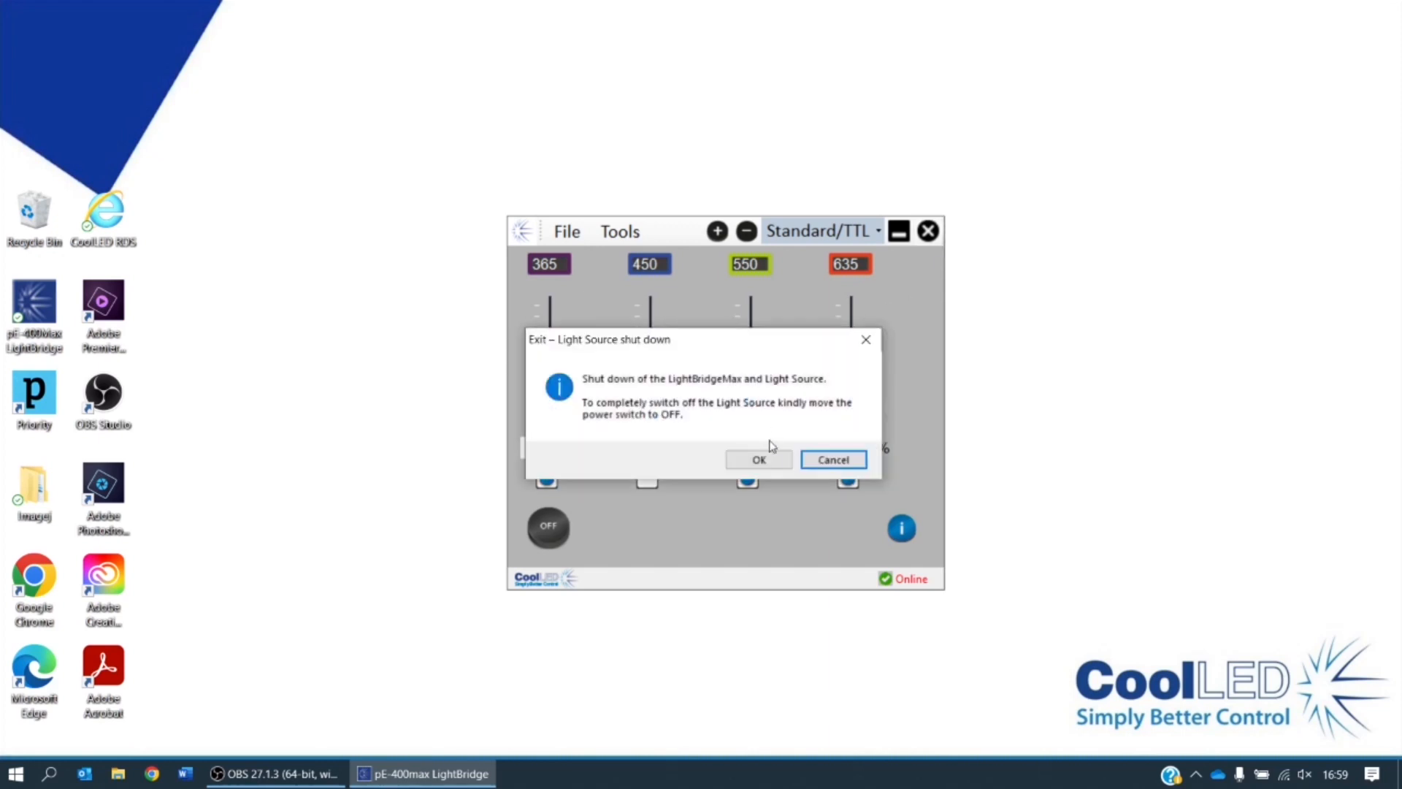
left_click(759, 460)
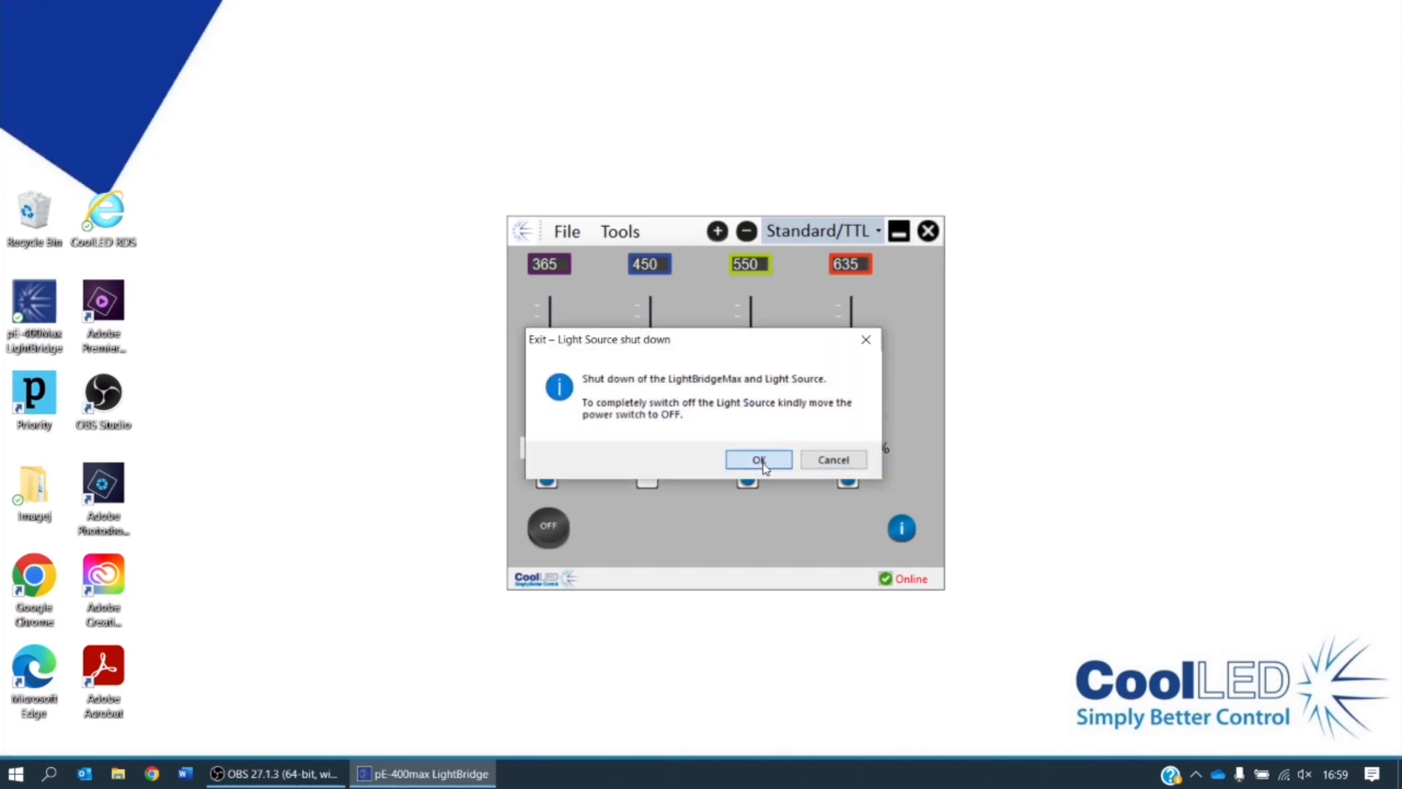